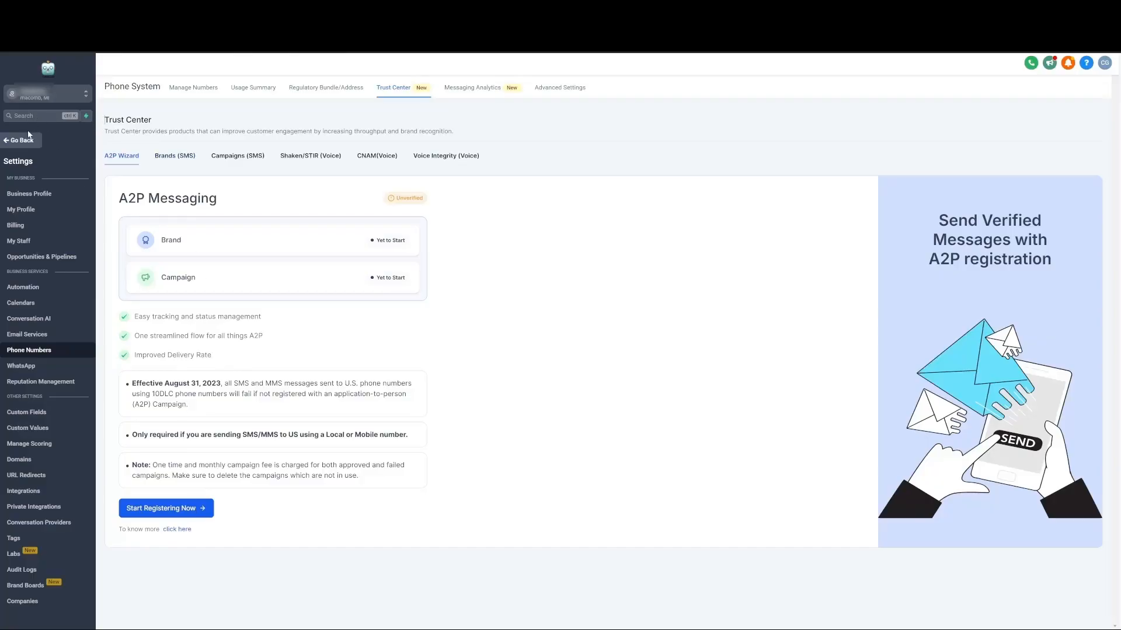
# - Return to Settings, go to Phone Numbers and open the Trust Center tab
pyautogui.click(19, 141)
pyautogui.click(34, 625)
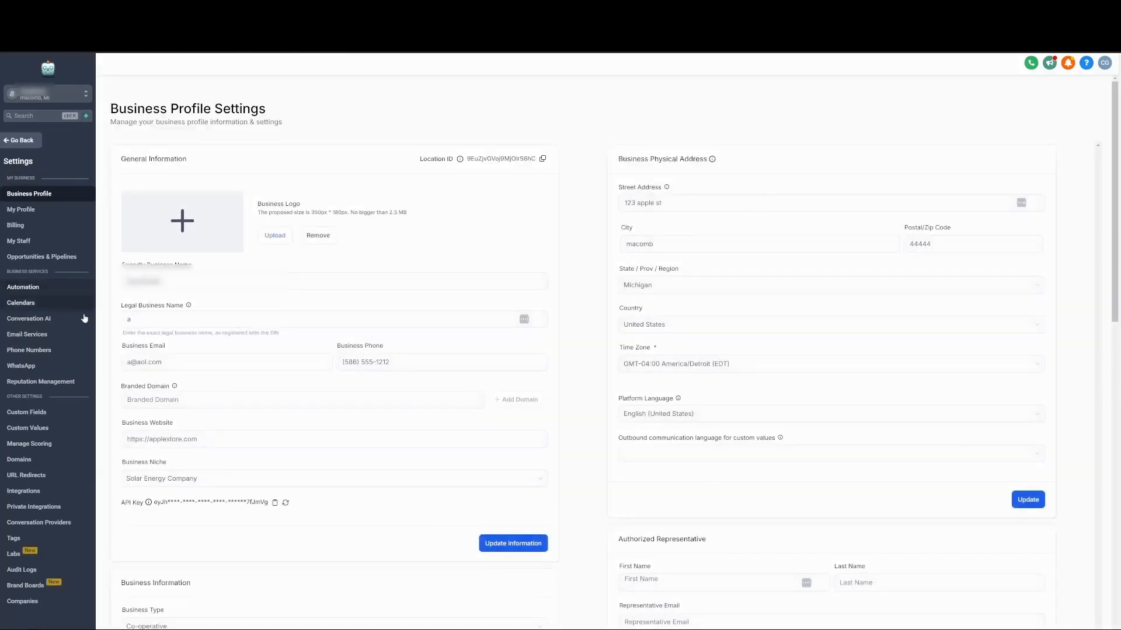
pyautogui.click(55, 350)
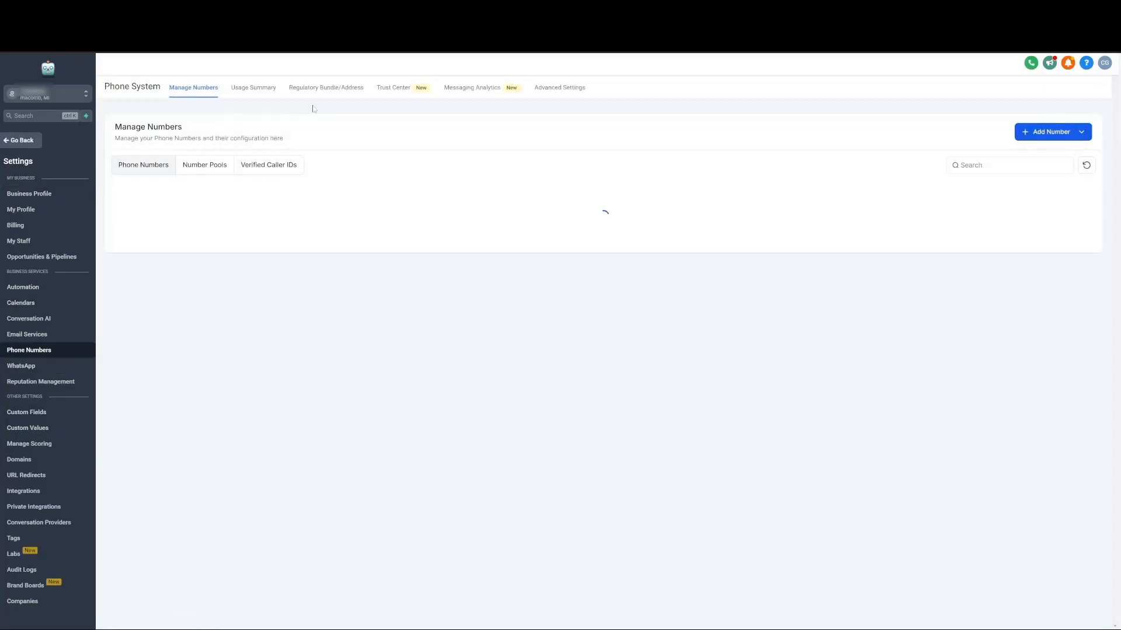
pyautogui.click(402, 91)
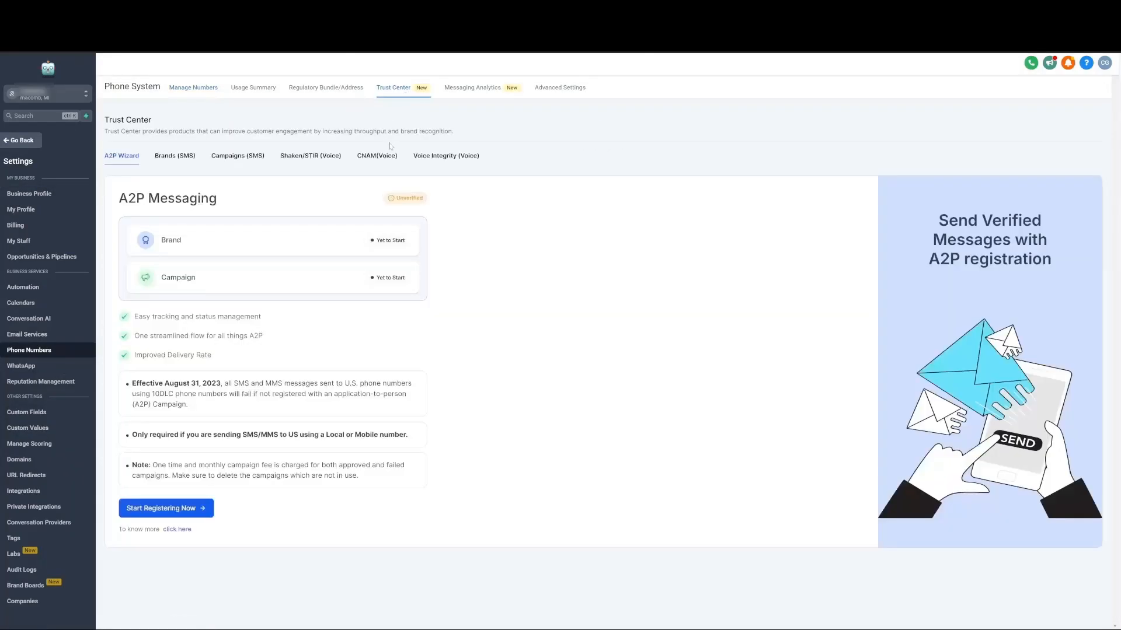
# - Start registering for A2P 10DLC from the Trust Center
pyautogui.click(157, 509)
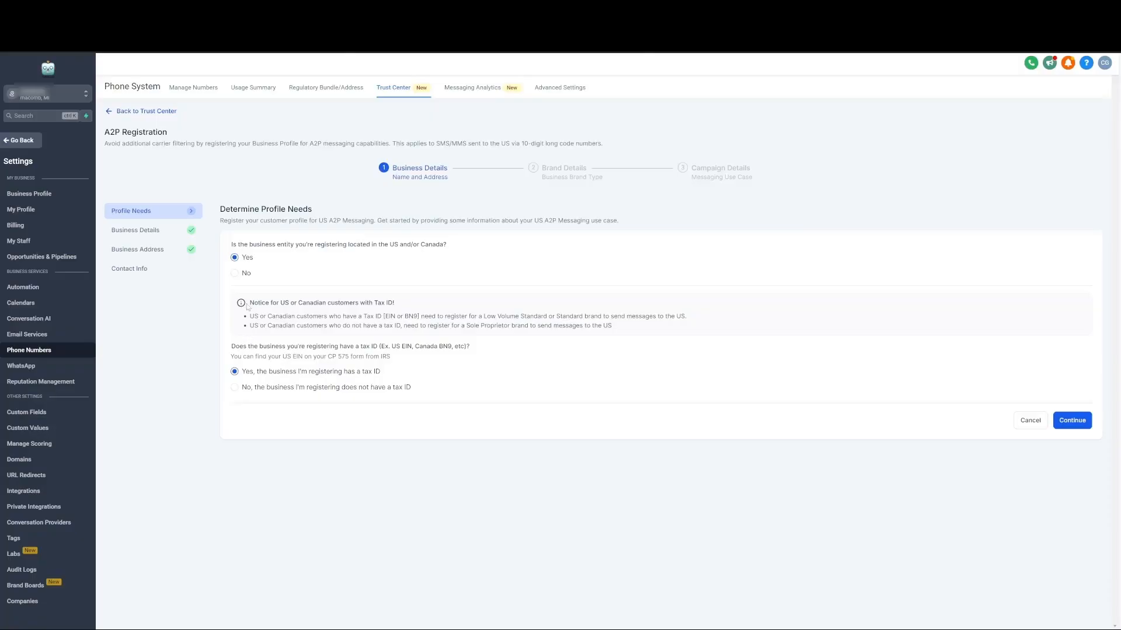
# - Set business type to Limited Liability Company Or Sole-Proprietorship and legal name 'apple corp llc'
pyautogui.click(1076, 427)
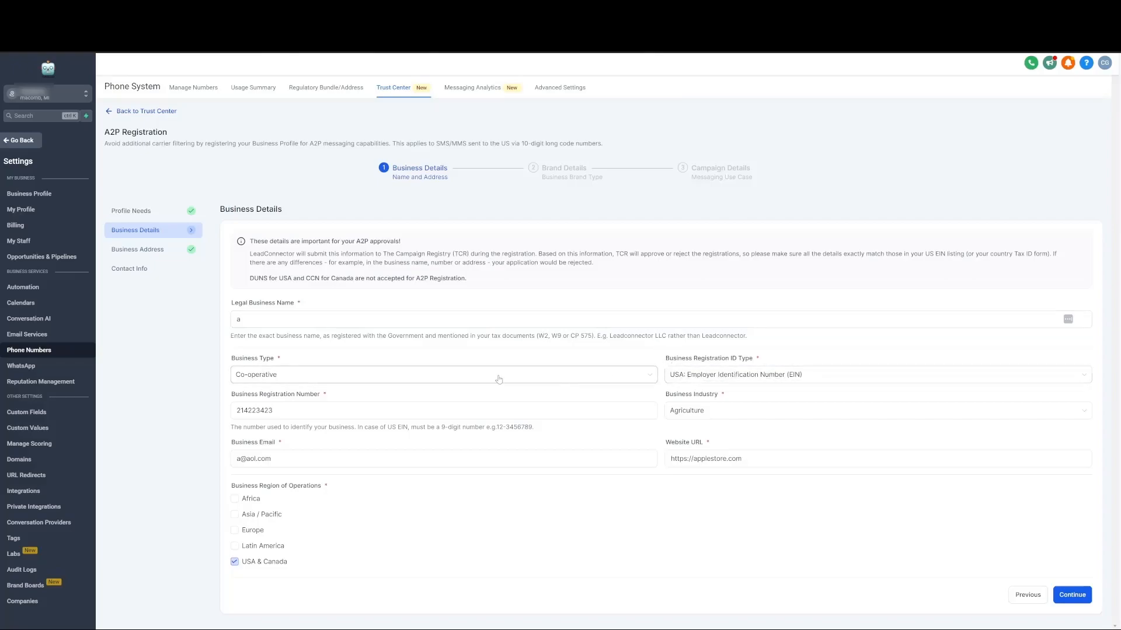
pyautogui.click(349, 382)
pyautogui.click(339, 427)
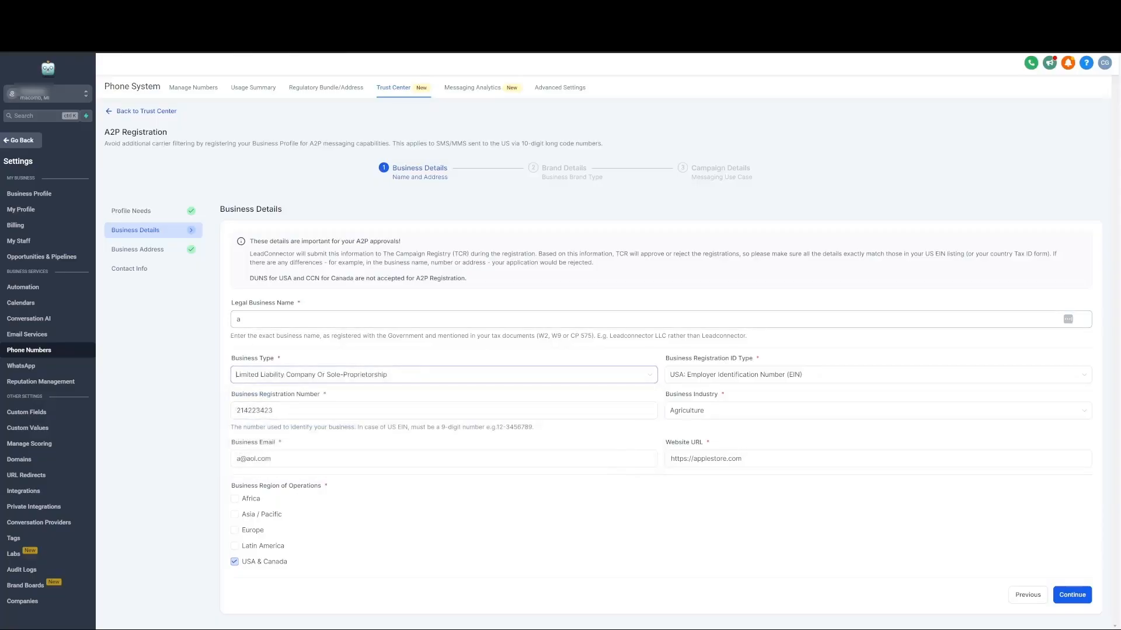
pyautogui.write('apple corp')
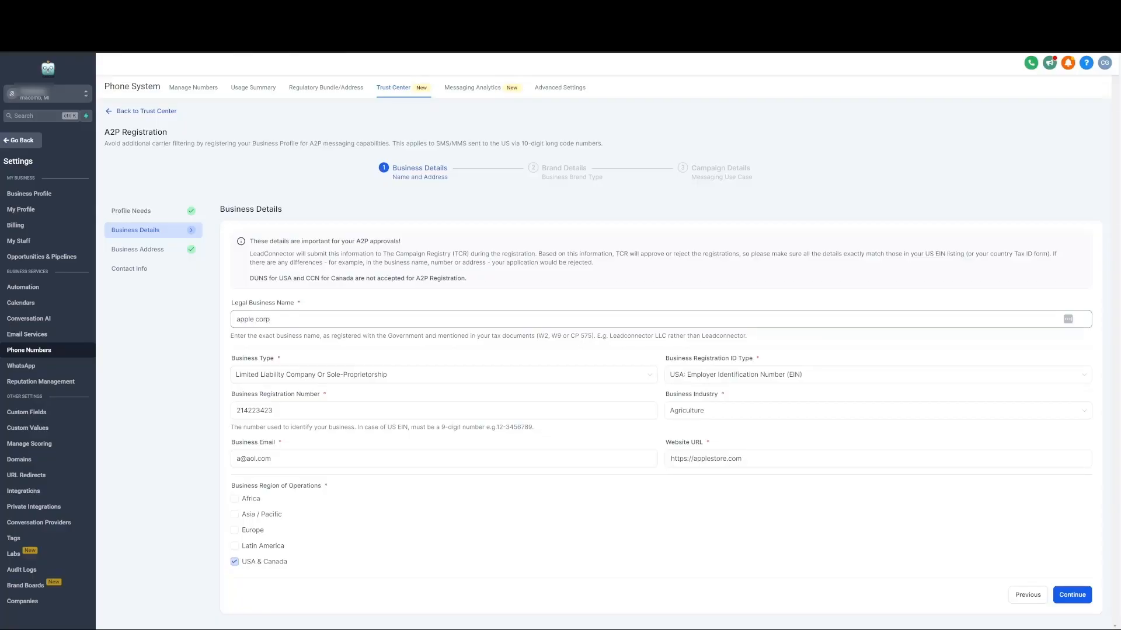
pyautogui.press('BackSpace')
pyautogui.press('BackSpace')
pyautogui.press('BackSpace')
pyautogui.press('BackSpace')
pyautogui.write('llc')
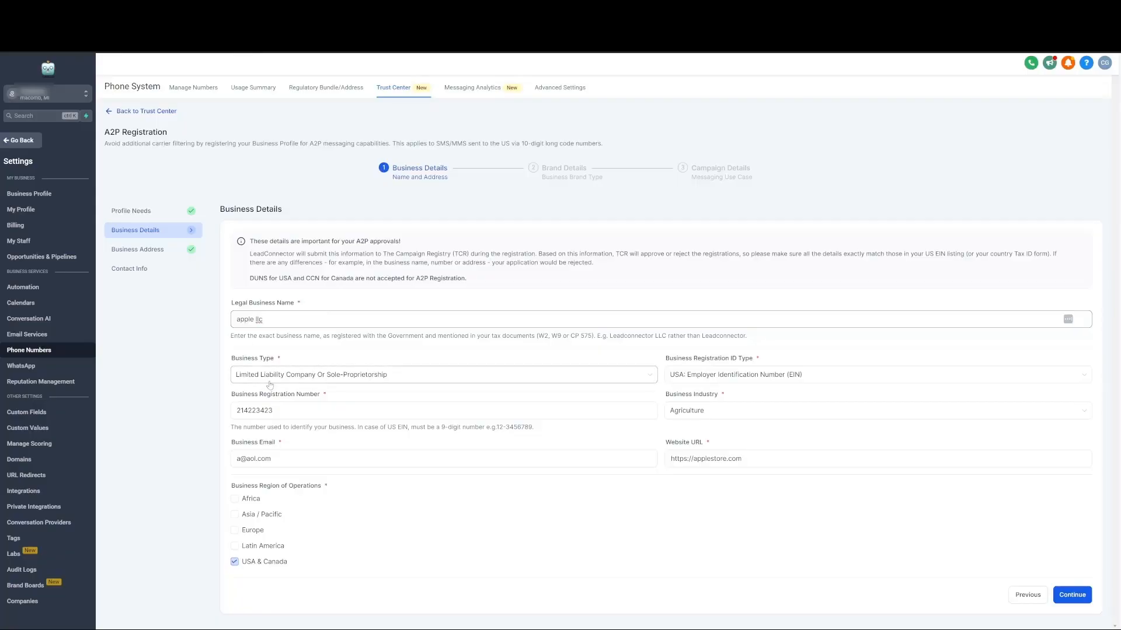
# - Set the business industry to Energy and move through business email to the website URL
pyautogui.click(719, 413)
pyautogui.scroll(-4, 717, 438)
pyautogui.click(710, 439)
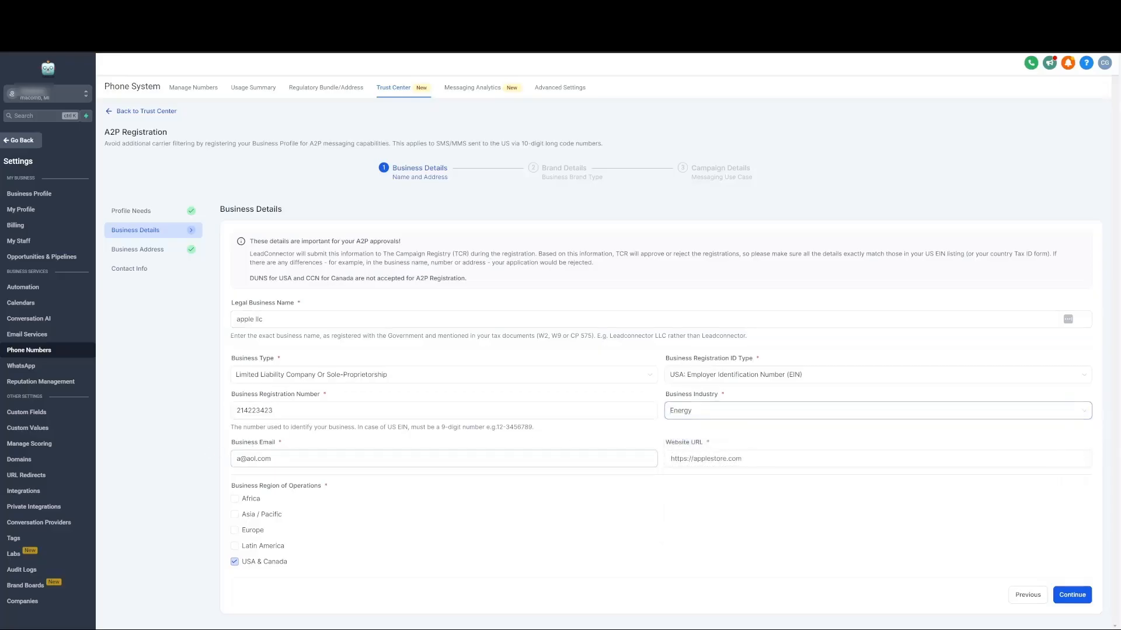
pyautogui.click(272, 459)
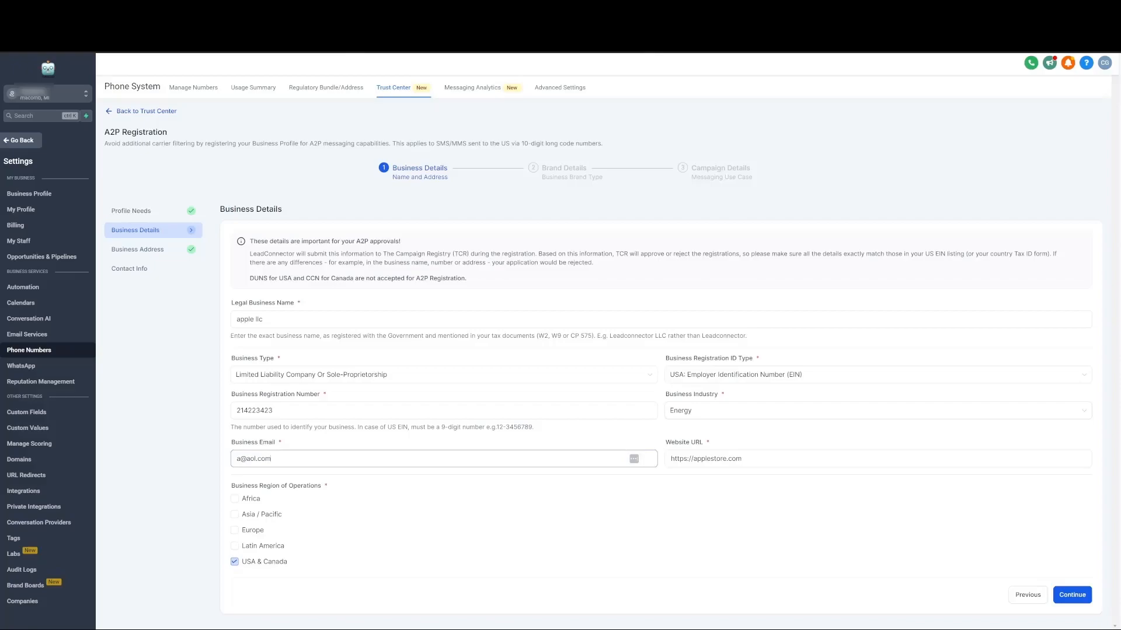
pyautogui.press('Tab')
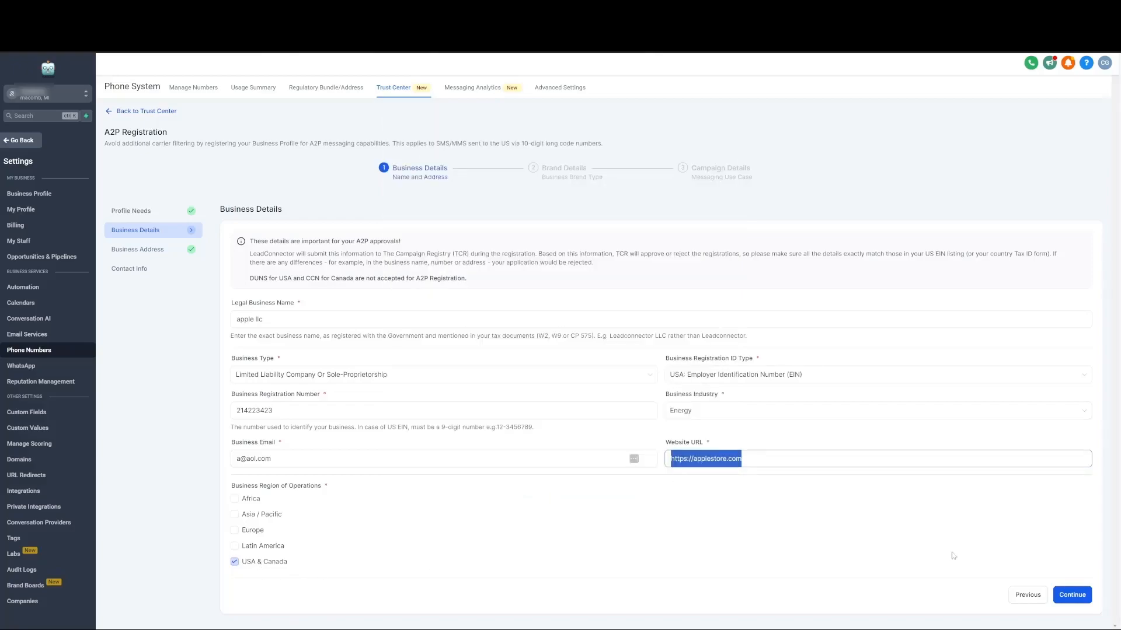
# - Continue from the completed Business Details to the Business Address step
pyautogui.click(1075, 597)
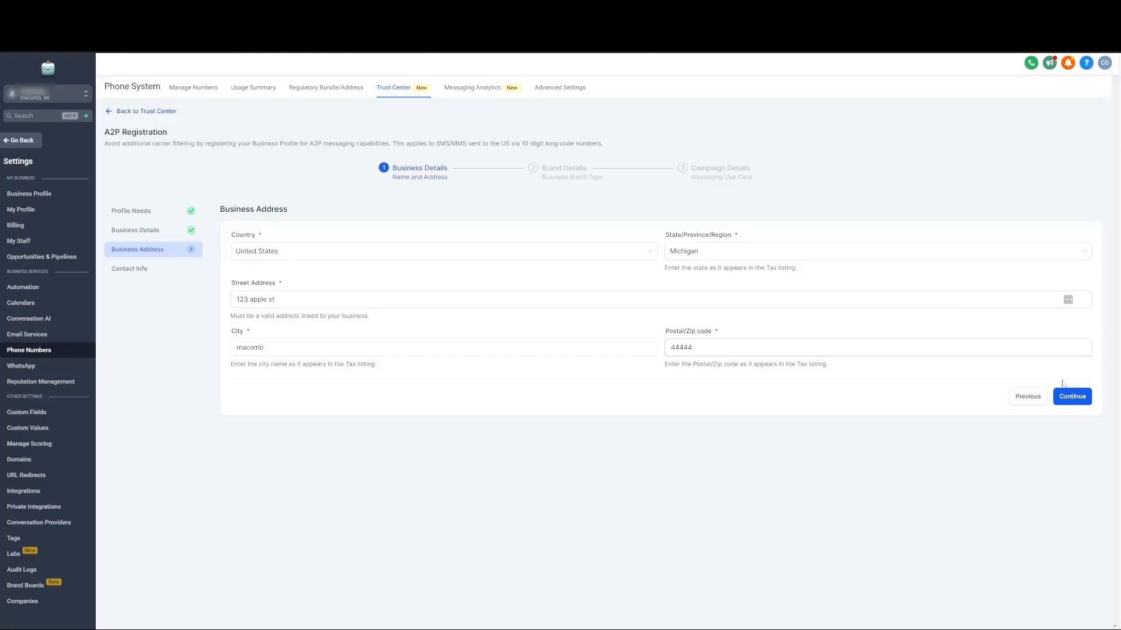
# - Keep the prefilled United States, Michigan address and continue to Contact Info
pyautogui.click(1071, 397)
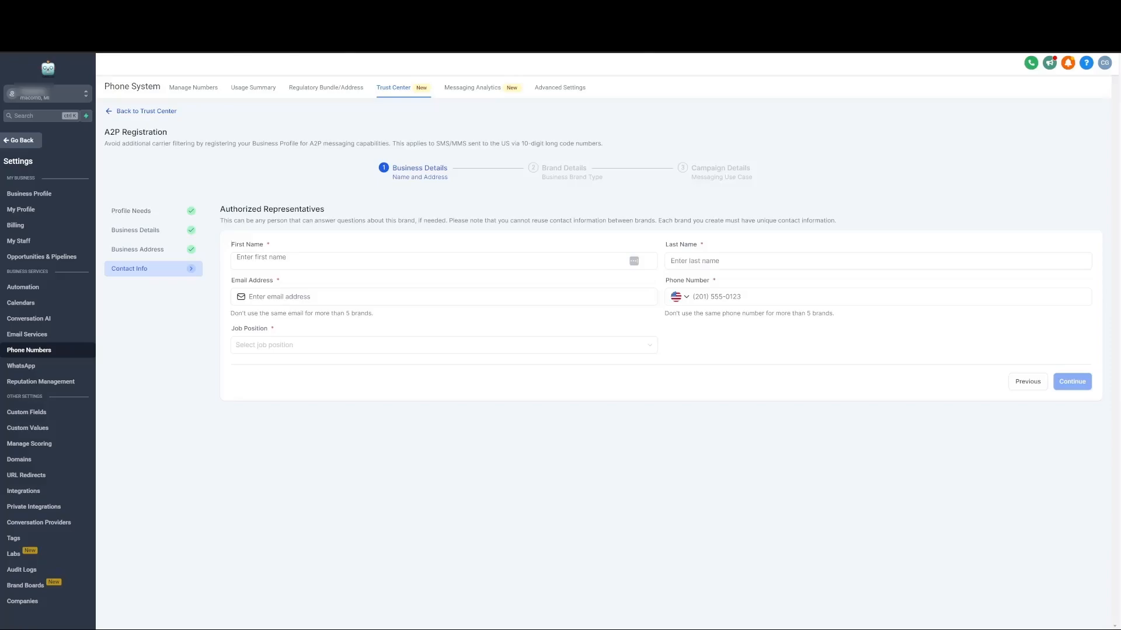
# - Check the contact fields and reuse warnings, dismissing the job list and autofill suggestions
pyautogui.click(343, 262)
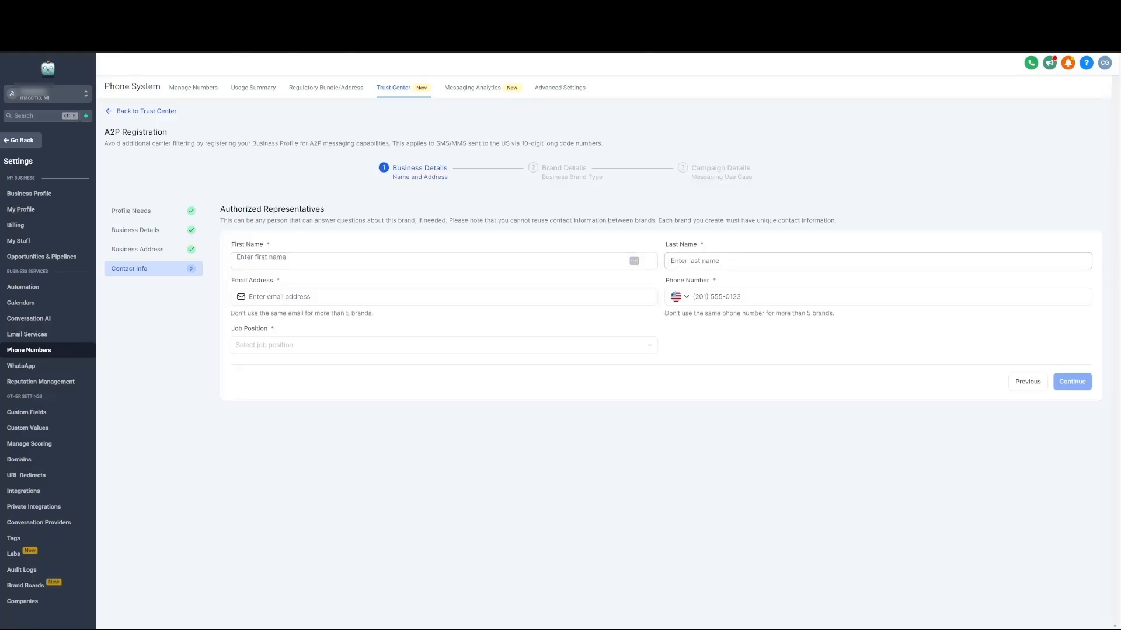
pyautogui.click(387, 346)
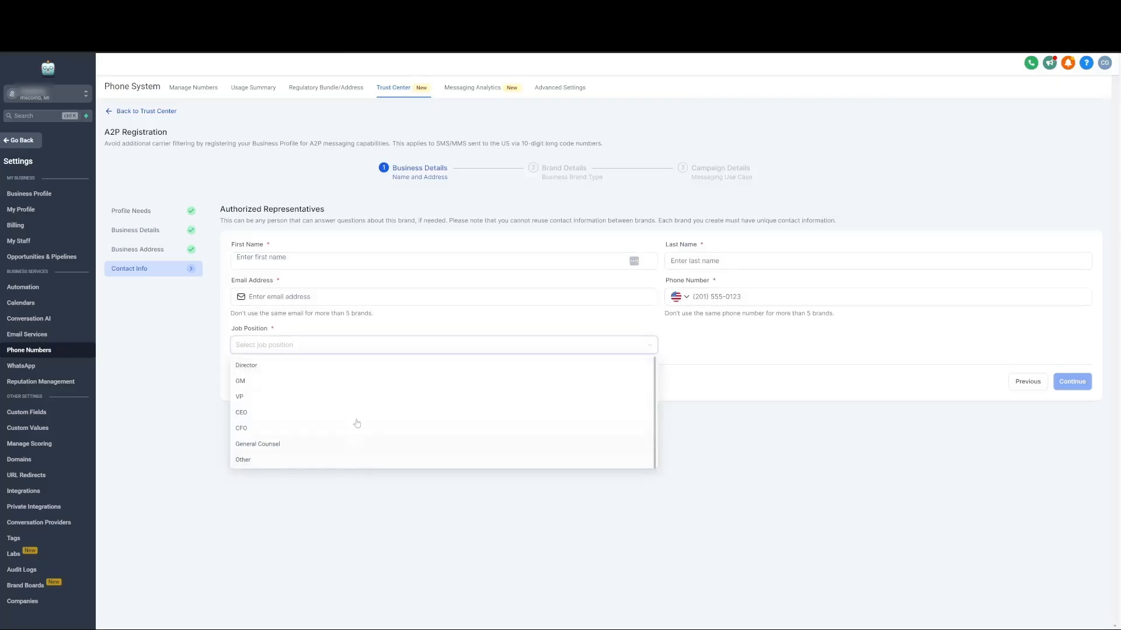
pyautogui.click(345, 316)
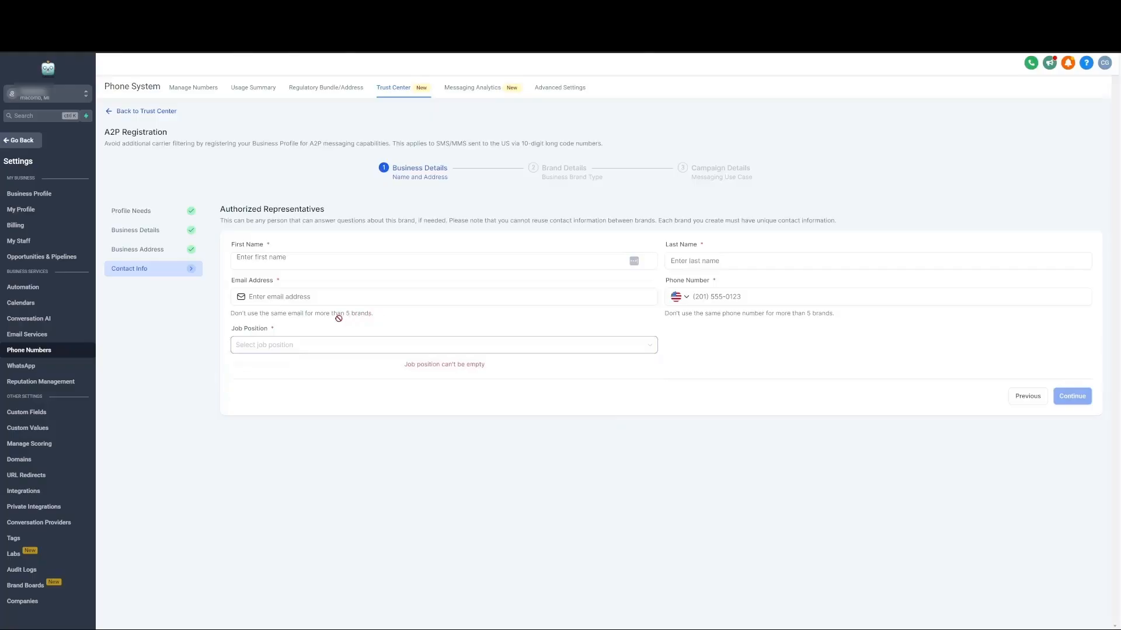
pyautogui.tripleClick(252, 314)
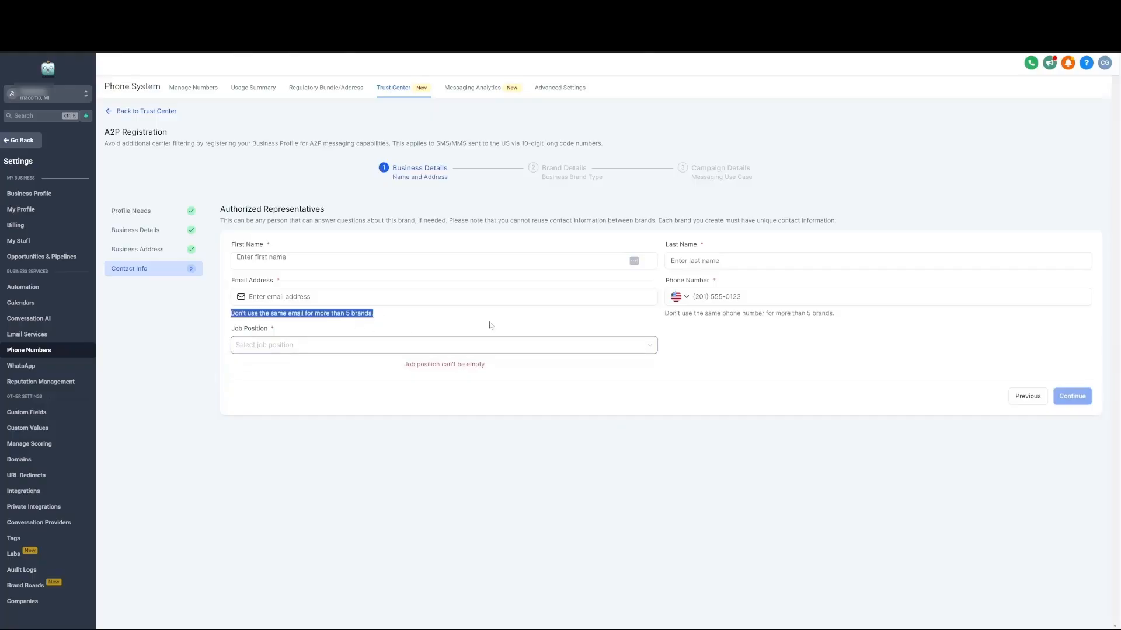
pyautogui.click(690, 313)
pyautogui.tripleClick(690, 314)
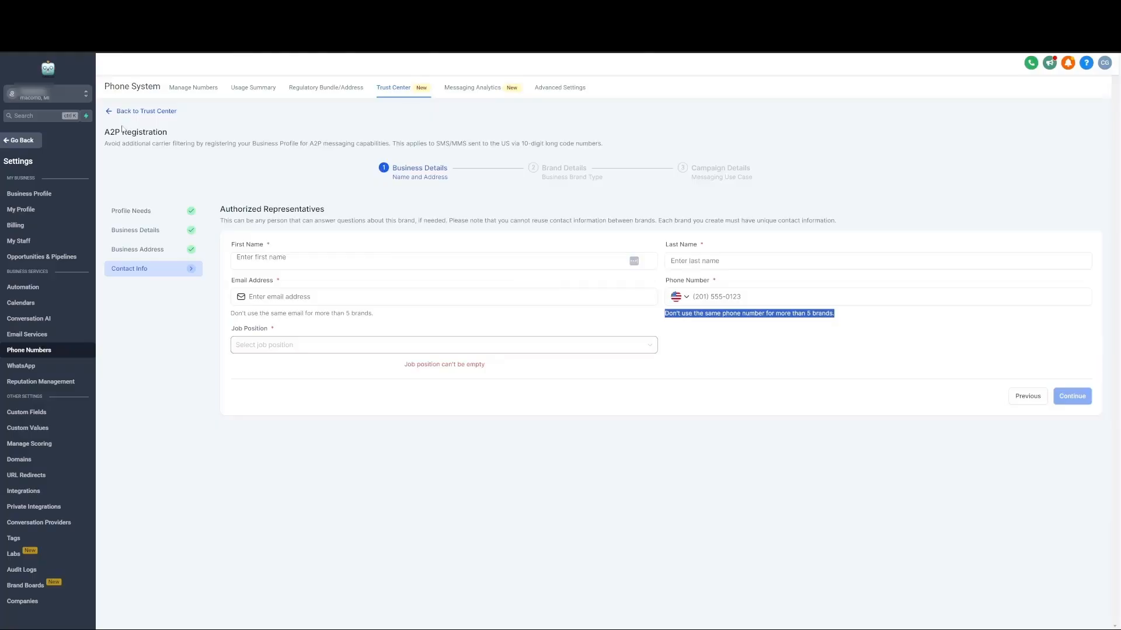
pyautogui.click(457, 336)
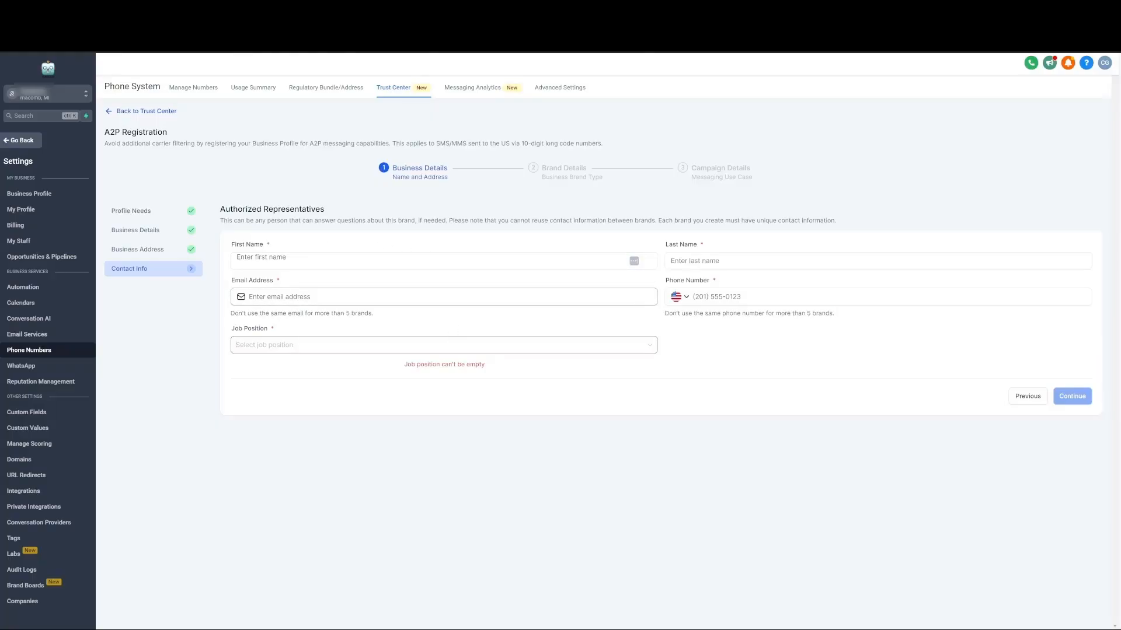
pyautogui.click(457, 297)
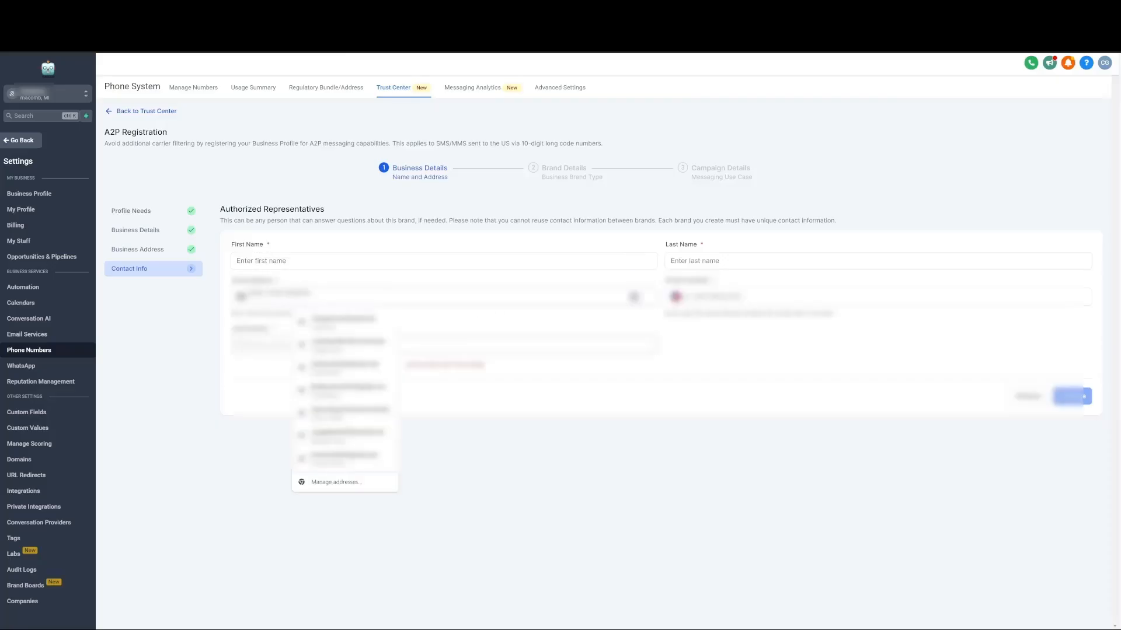
pyautogui.click(846, 339)
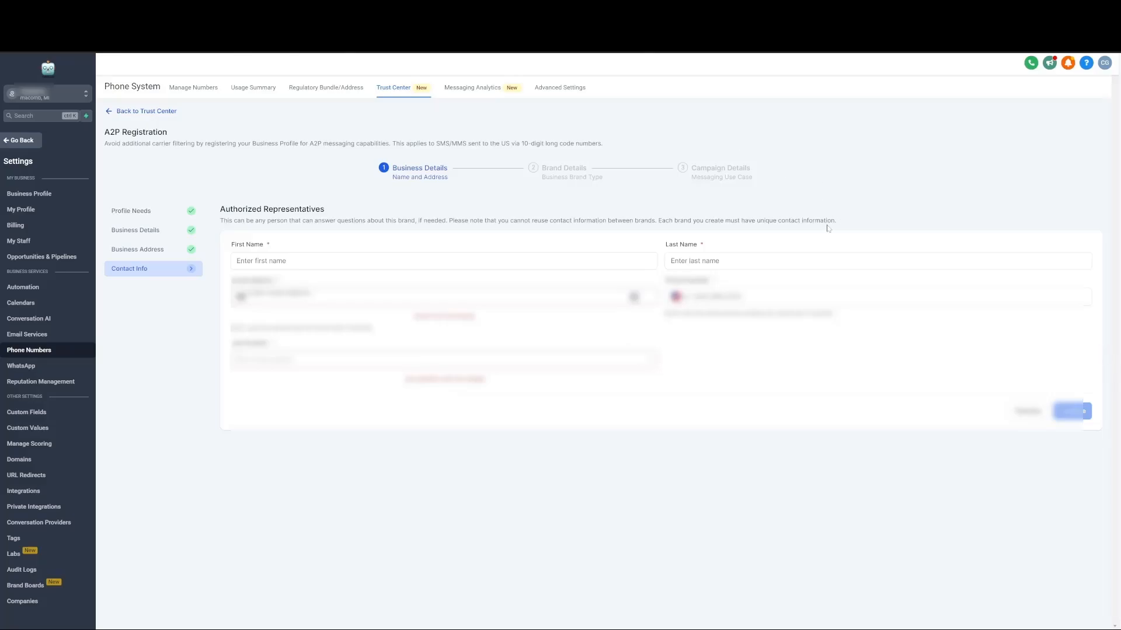
# - Enter the representative's first name, last name, email address and phone number
pyautogui.click(330, 261)
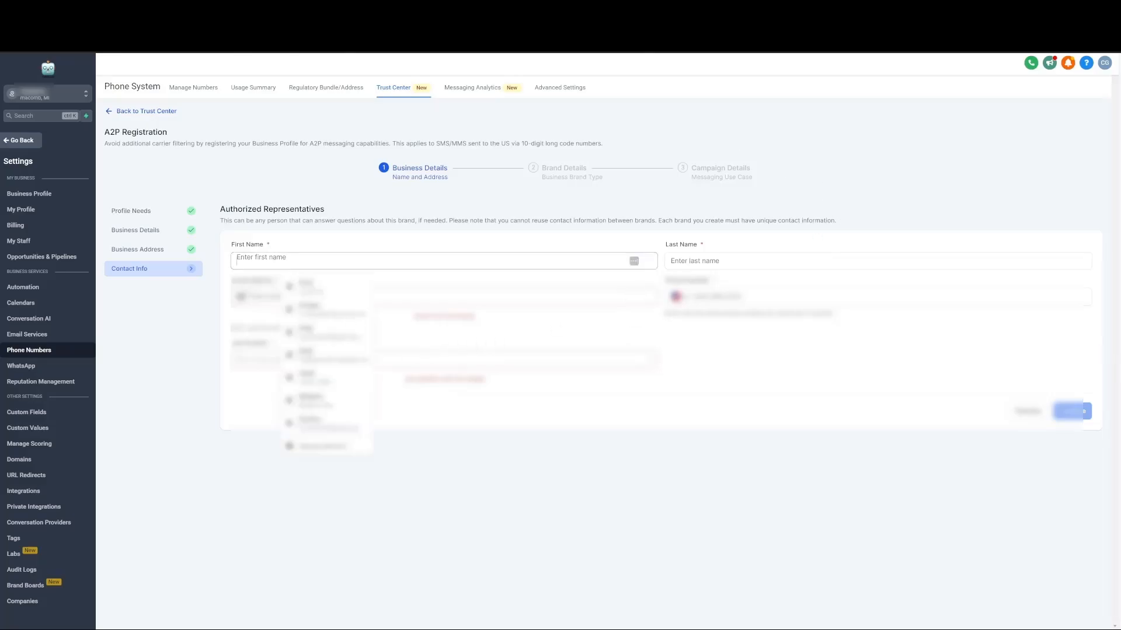
pyautogui.click(689, 263)
pyautogui.click(396, 261)
pyautogui.write('a')
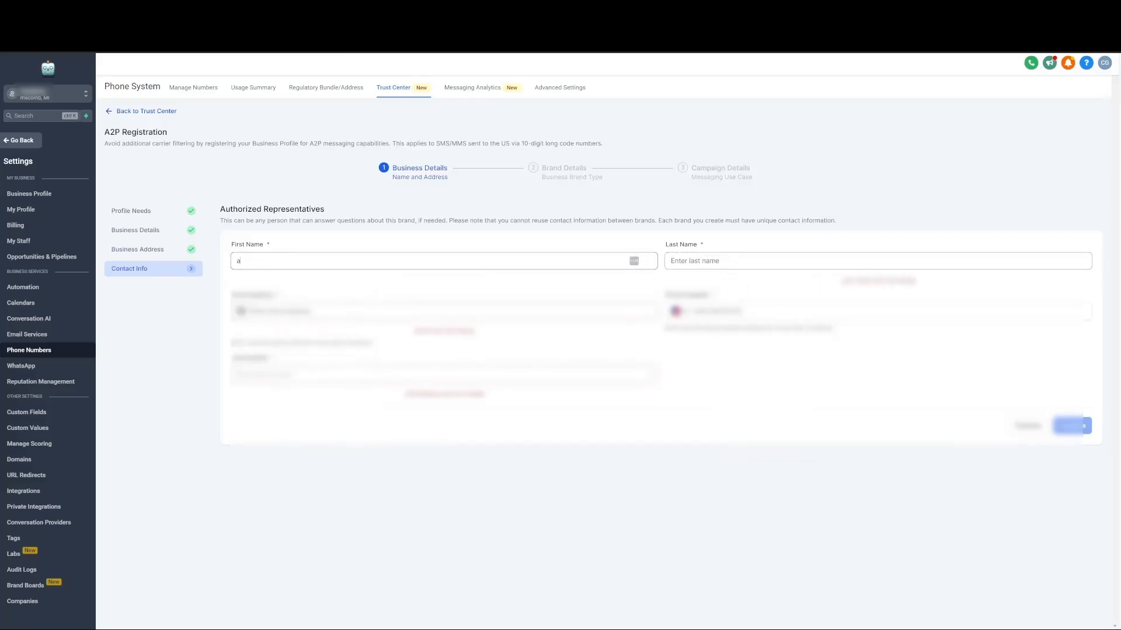
pyautogui.press('Tab')
pyautogui.write('a')
pyautogui.press('Tab')
pyautogui.write('a@g')
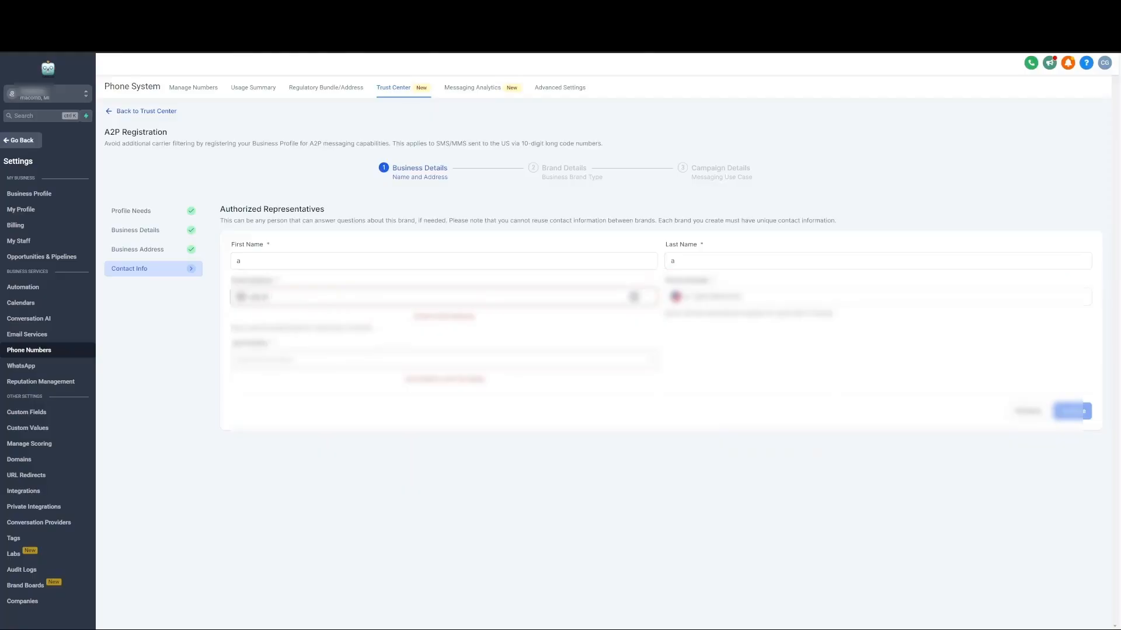
pyautogui.write('.com')
pyautogui.press('Tab')
pyautogui.write('5')
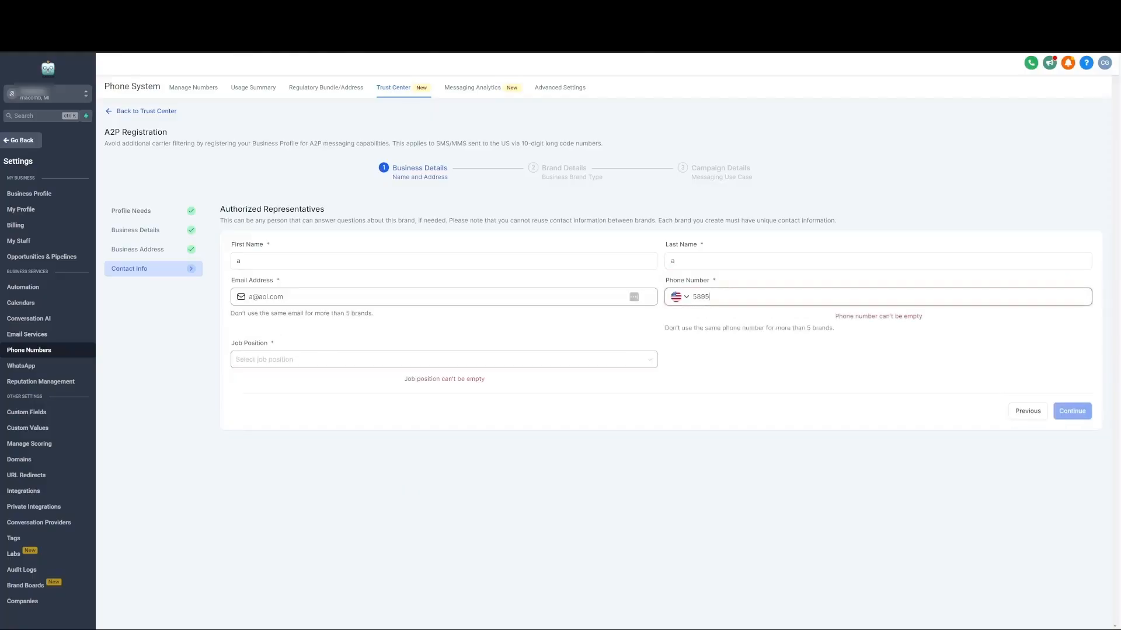
pyautogui.write('89) 555-3665')
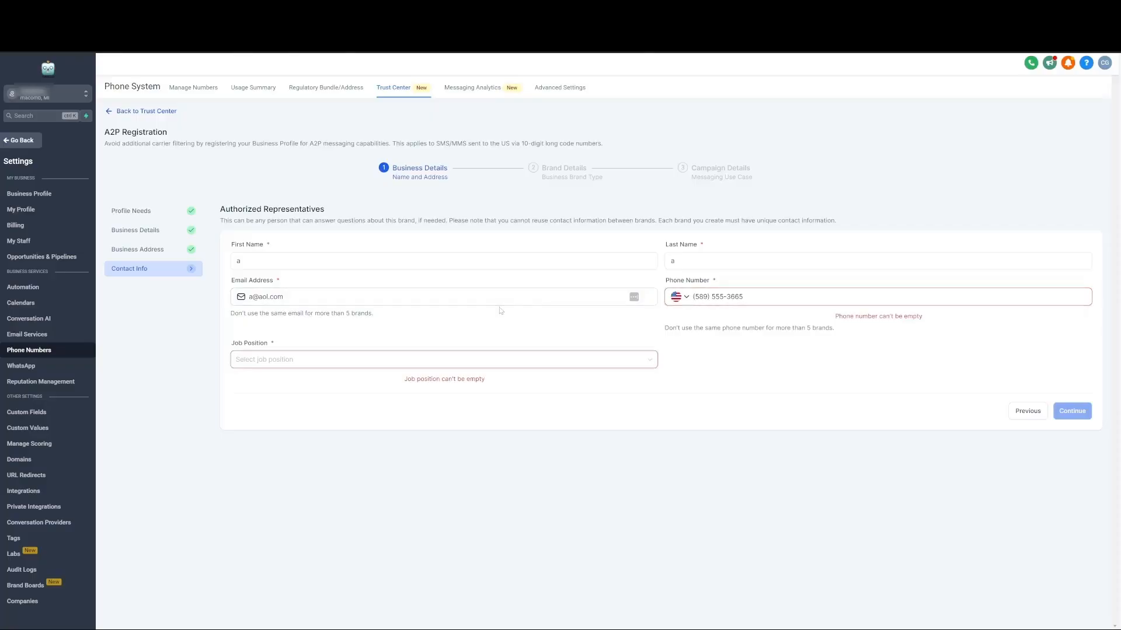
# - Set the job position to VP and delete the wrong area code digit
pyautogui.click(454, 361)
pyautogui.click(439, 409)
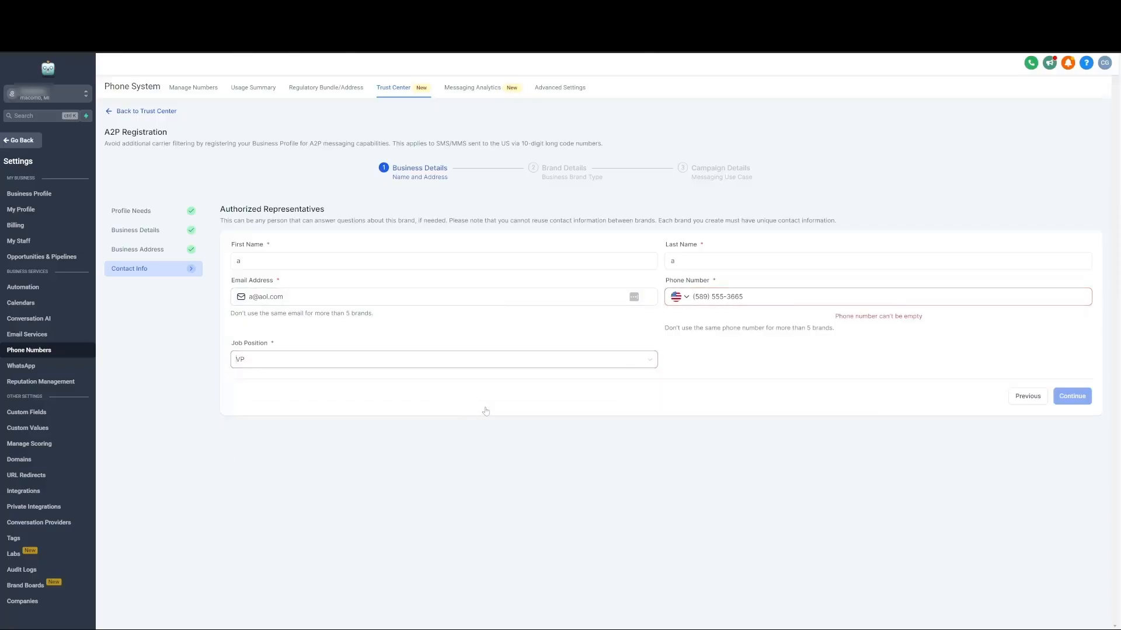
pyautogui.click(856, 296)
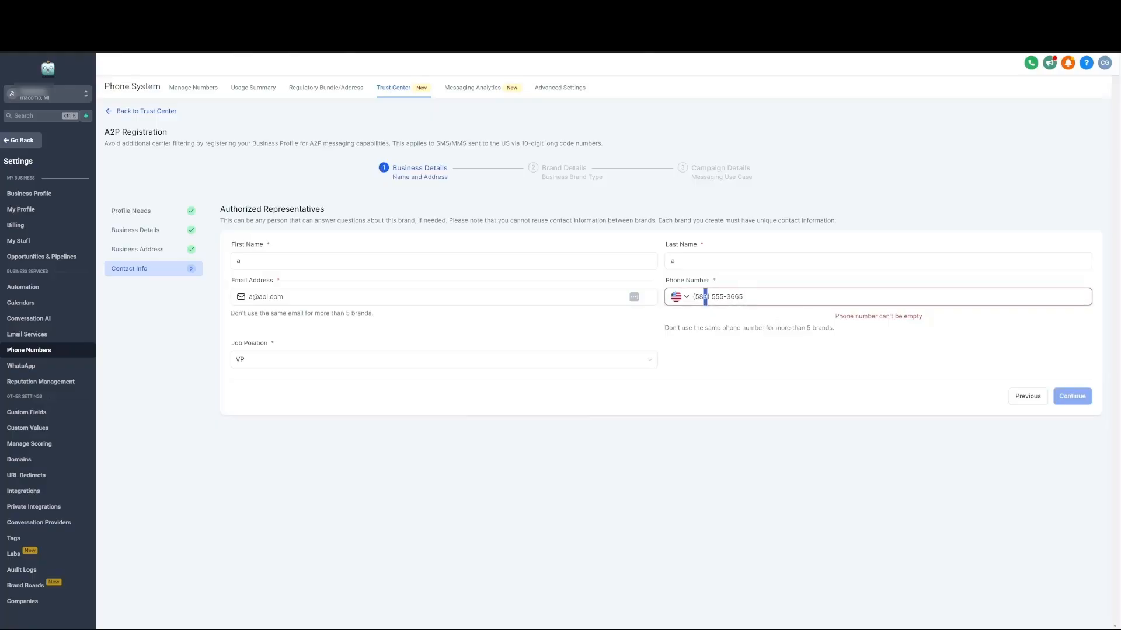
pyautogui.click(705, 296)
pyautogui.press('BackSpace')
# - Fix the area code with 6, keep Low Volume Standard, and acknowledge the $20.95 fee
pyautogui.write('6')
pyautogui.click(1065, 380)
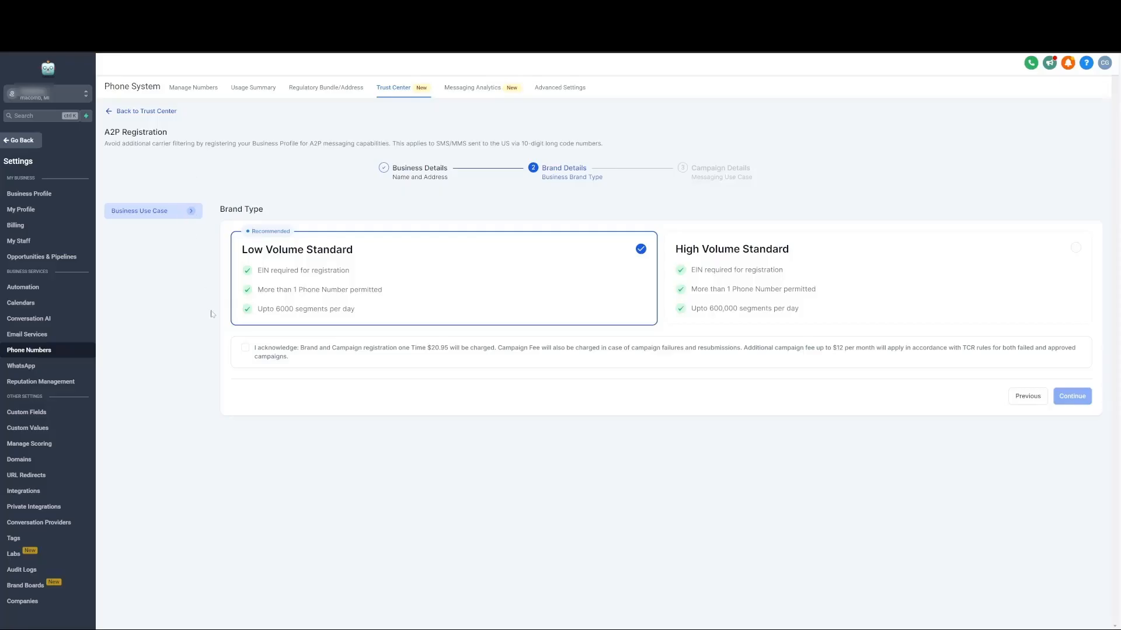
pyautogui.click(245, 348)
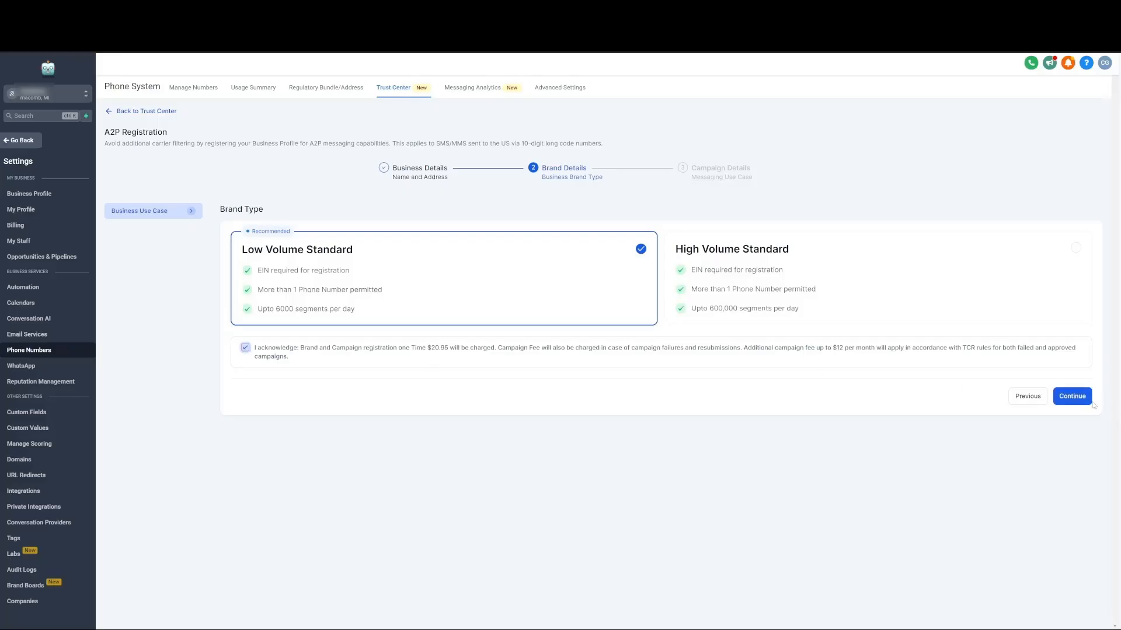
pyautogui.click(1074, 398)
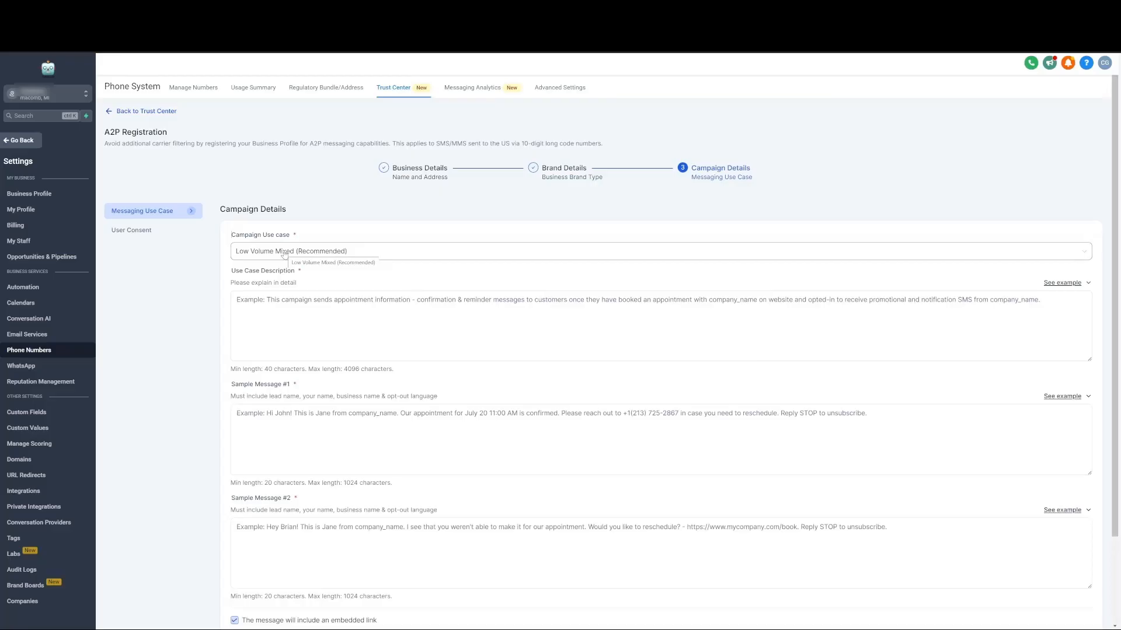
pyautogui.scroll(-2, 284, 253)
pyautogui.click(289, 171)
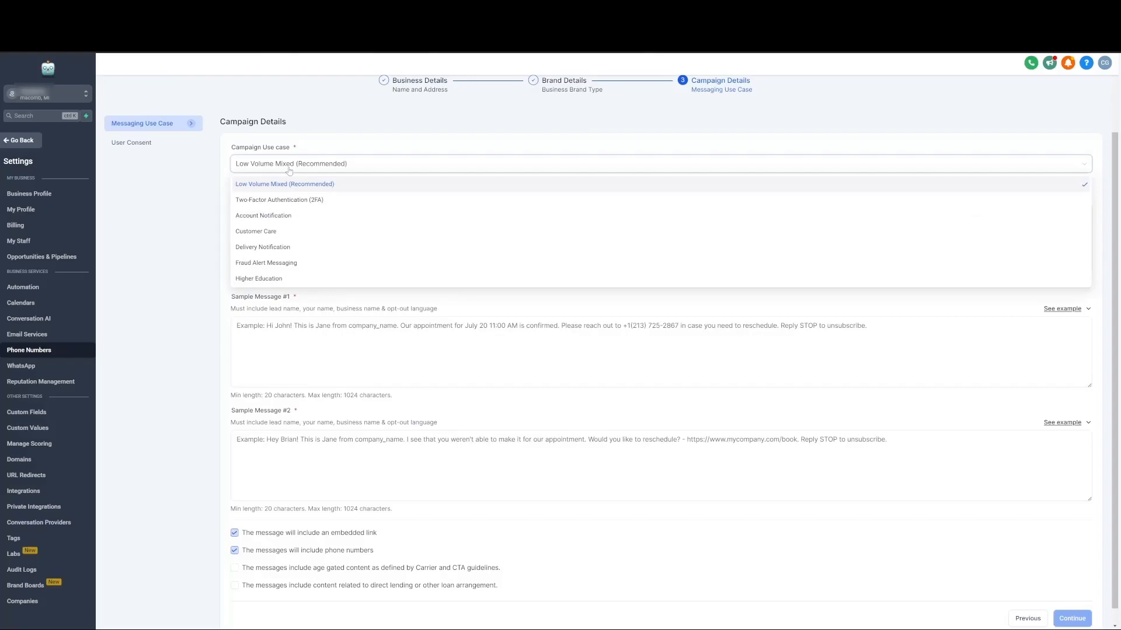
pyautogui.click(288, 170)
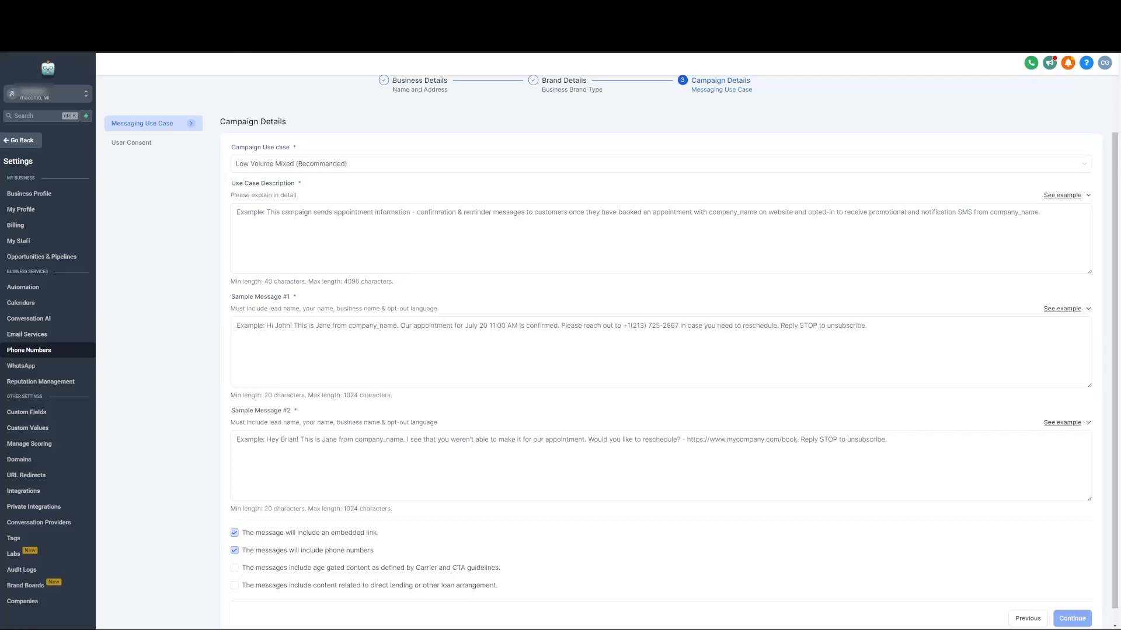
# - Replace 'our company' with 'Your Company Name' in the Use Case Description
pyautogui.click(350, 238)
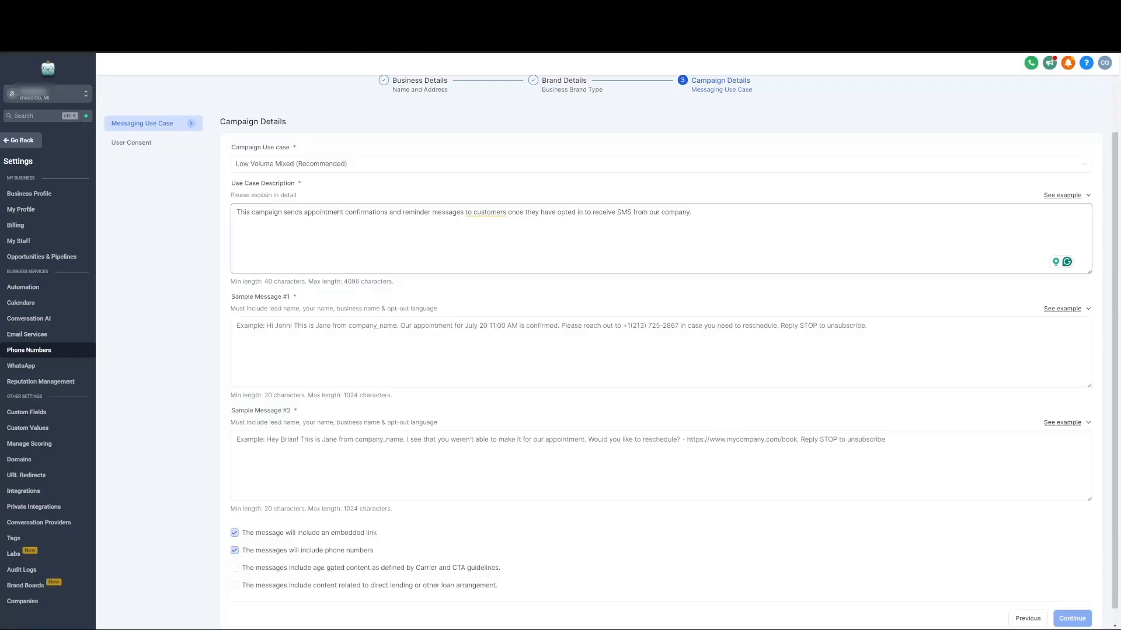
pyautogui.moveTo(689, 213); pyautogui.dragTo(649, 212)
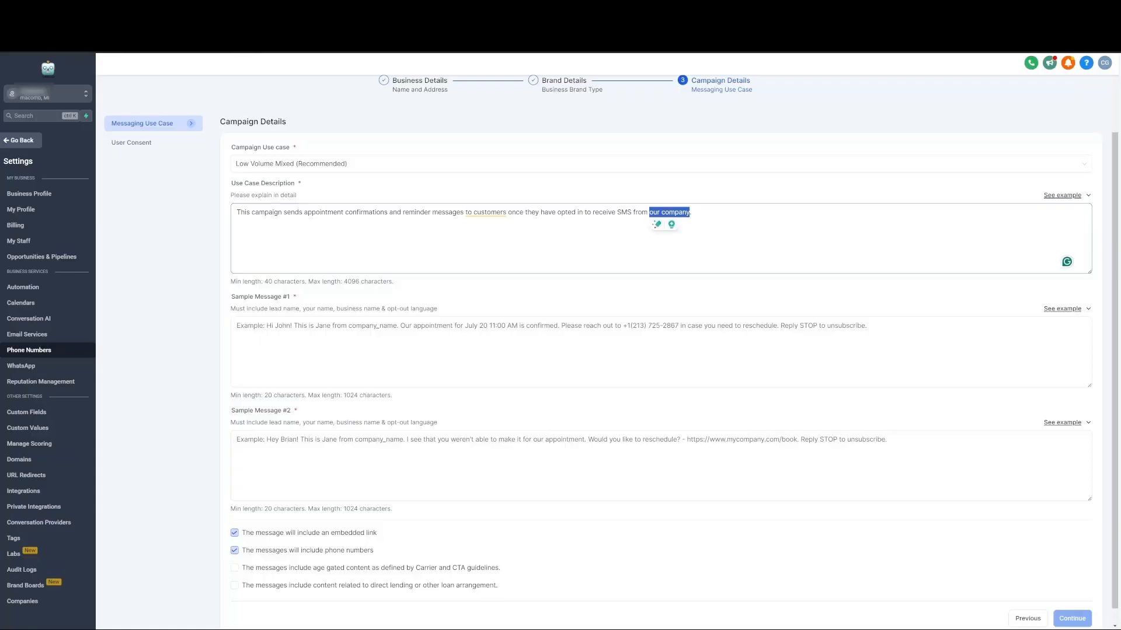
pyautogui.write('Your Company')
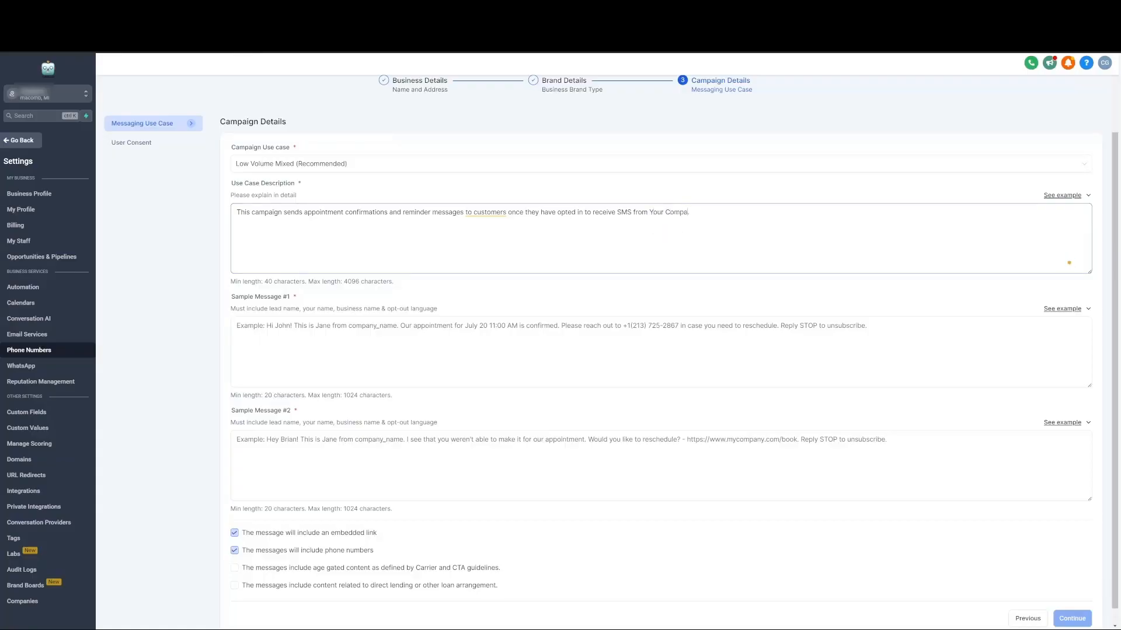
pyautogui.write(' Name.')
pyautogui.scroll(-1, 262, 302)
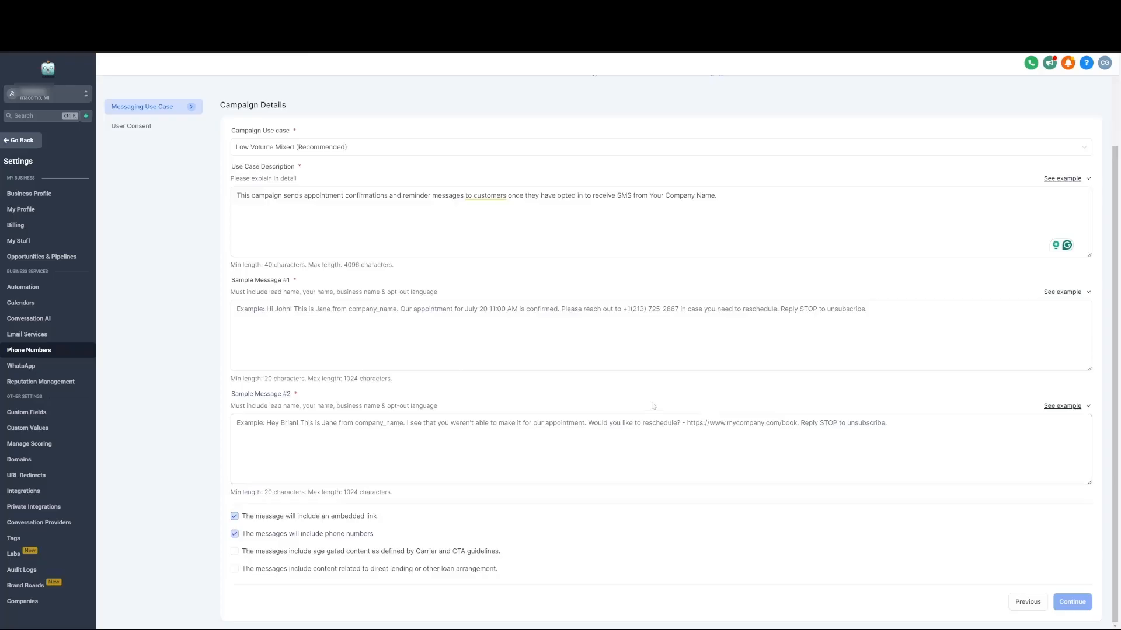
pyautogui.click(642, 344)
# - Paste the appointment confirmation into Sample Message #1, replacing YOUR COMPANY NAME with Apple
pyautogui.write('Hi John, I have your appointment with YOUR COMPANY NAME scheduled for Friday, August 23, 2024 9:00 AM EST. Please reach out if you need to reschedule. Reply STOP to unsubscribe.')
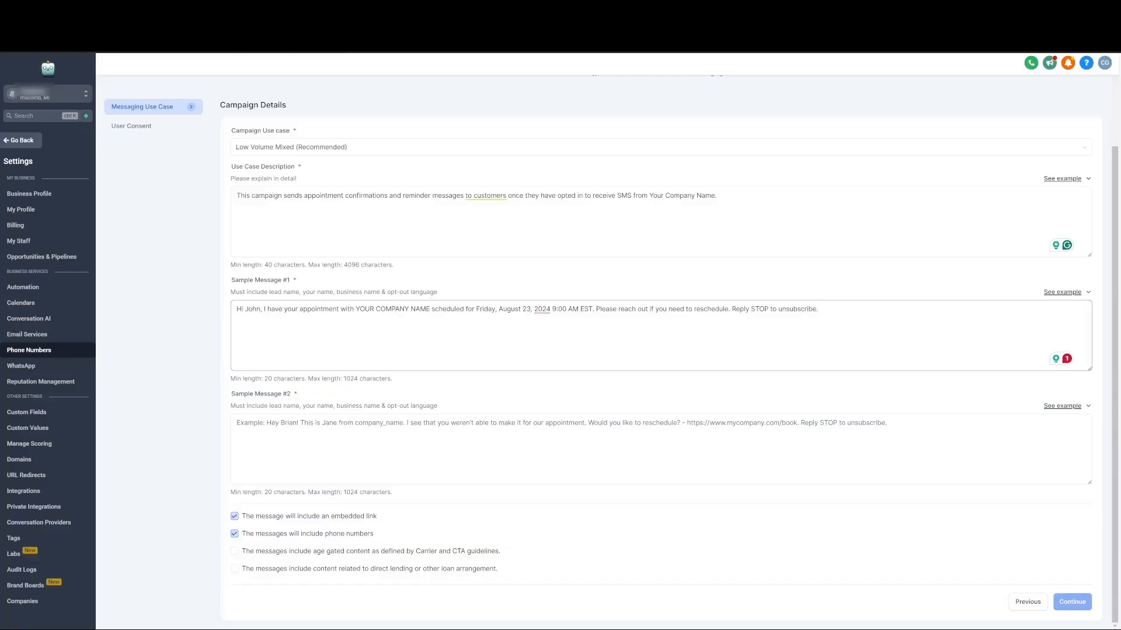
pyautogui.moveTo(430, 309); pyautogui.dragTo(355, 309)
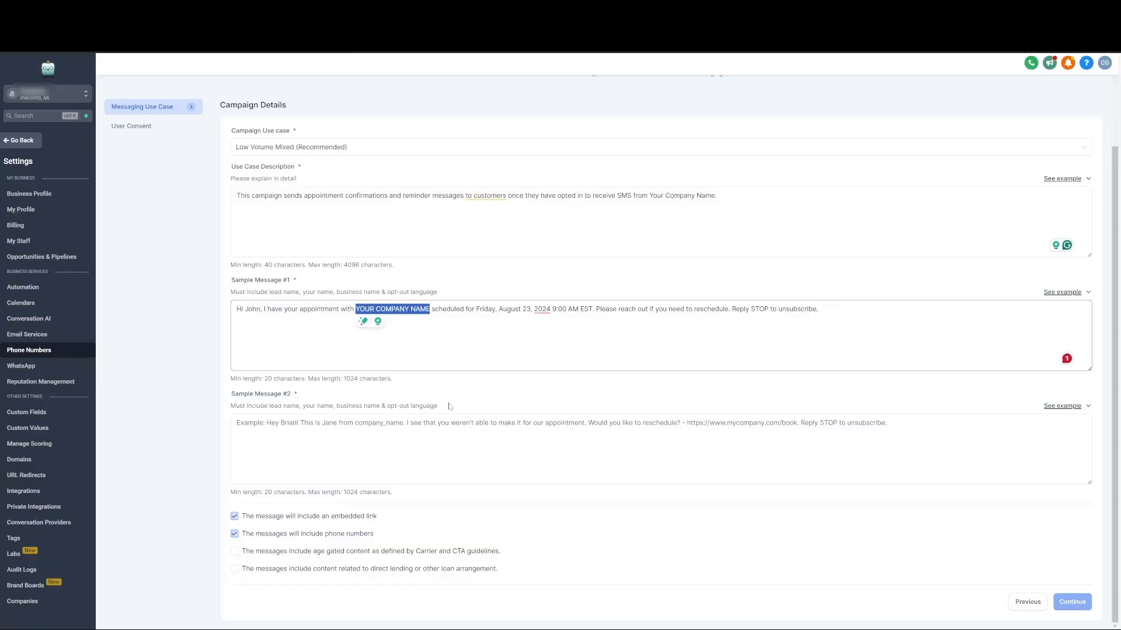
pyautogui.write('Apple')
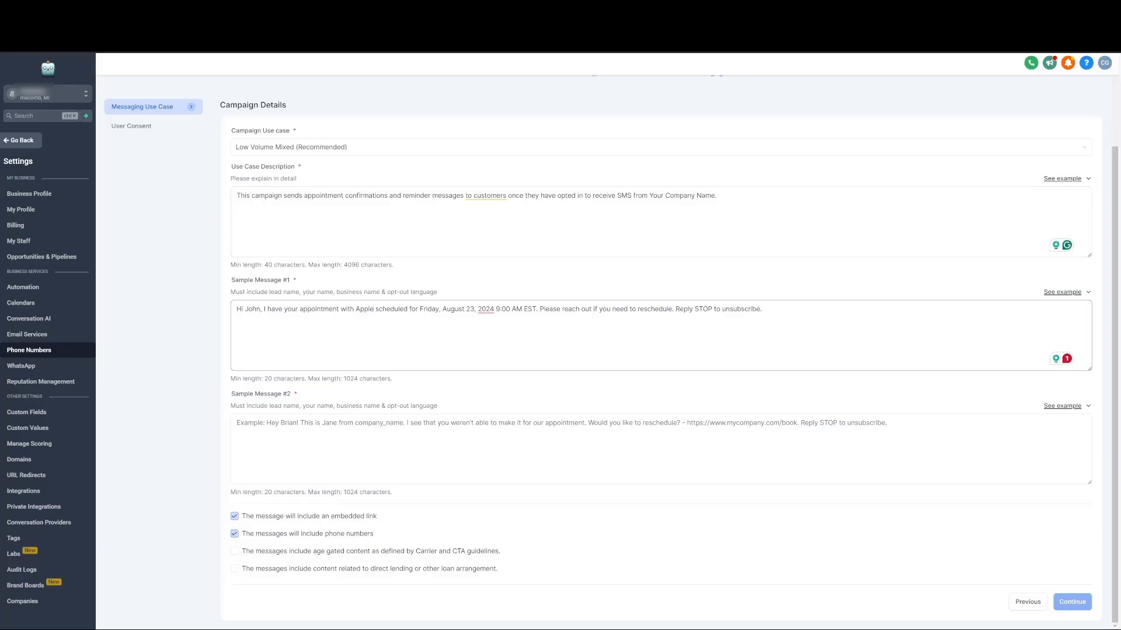
pyautogui.moveTo(485, 310)
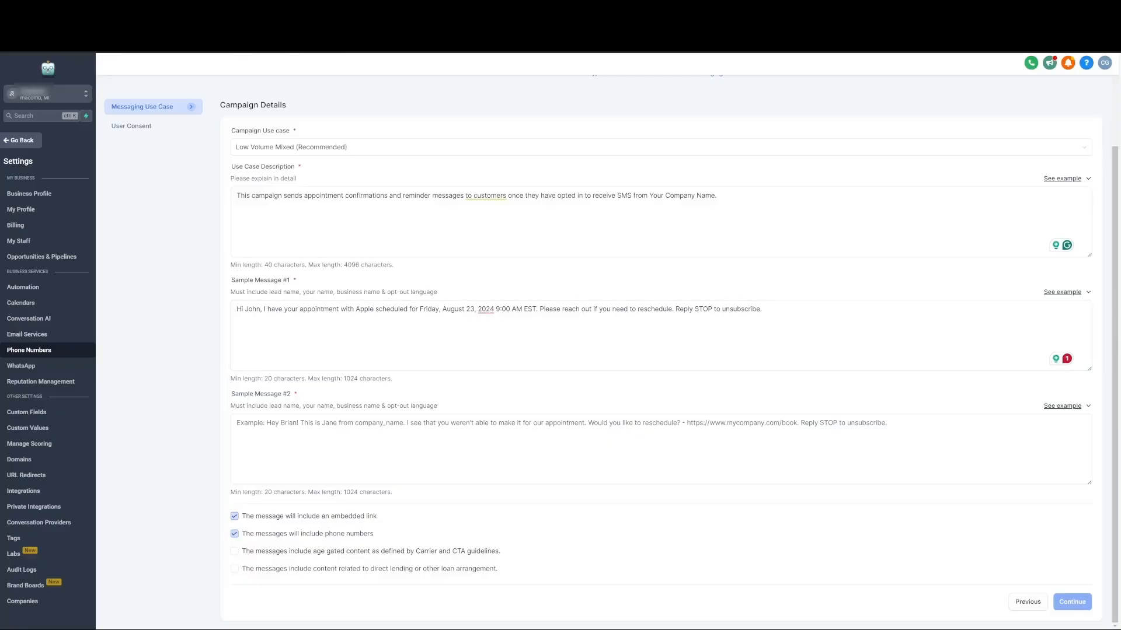
# - Paste the appointment reminder into Sample Message #2, replacing YOUR COMPANY NAME with Apple
pyautogui.click(586, 452)
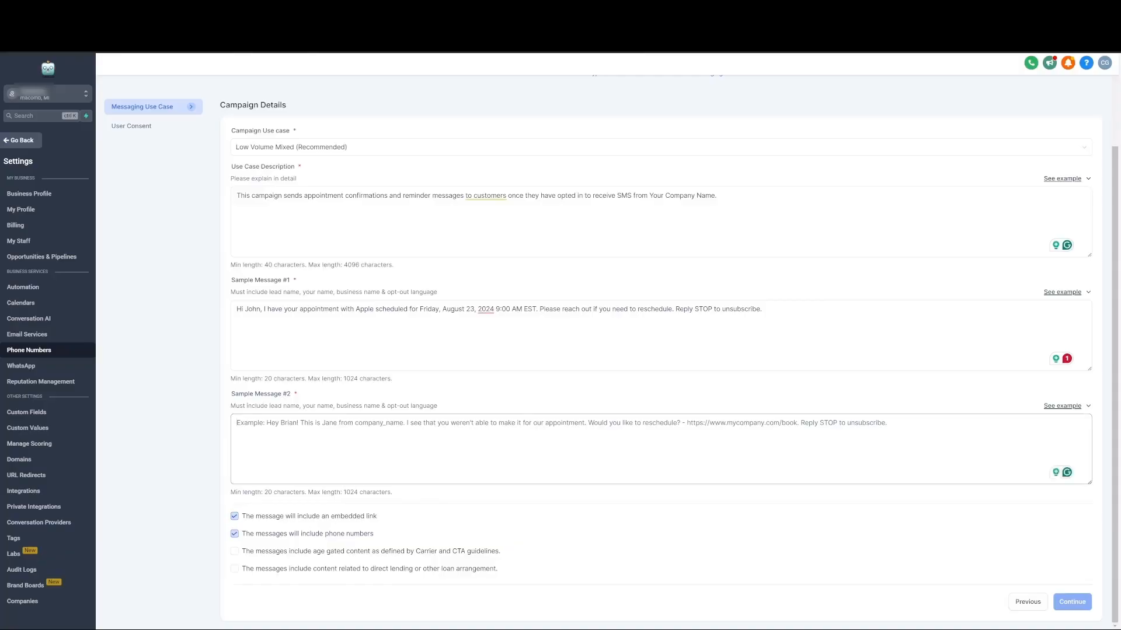
pyautogui.write("Hi John, Your in-home appointment with YOUR COMPANY NAME is in just one hour! I'm on my way. See you soon. Reply STOP to unsubscribe.")
pyautogui.moveTo(438, 422); pyautogui.dragTo(363, 422)
pyautogui.press('BackSpace')
pyautogui.write('Apple')
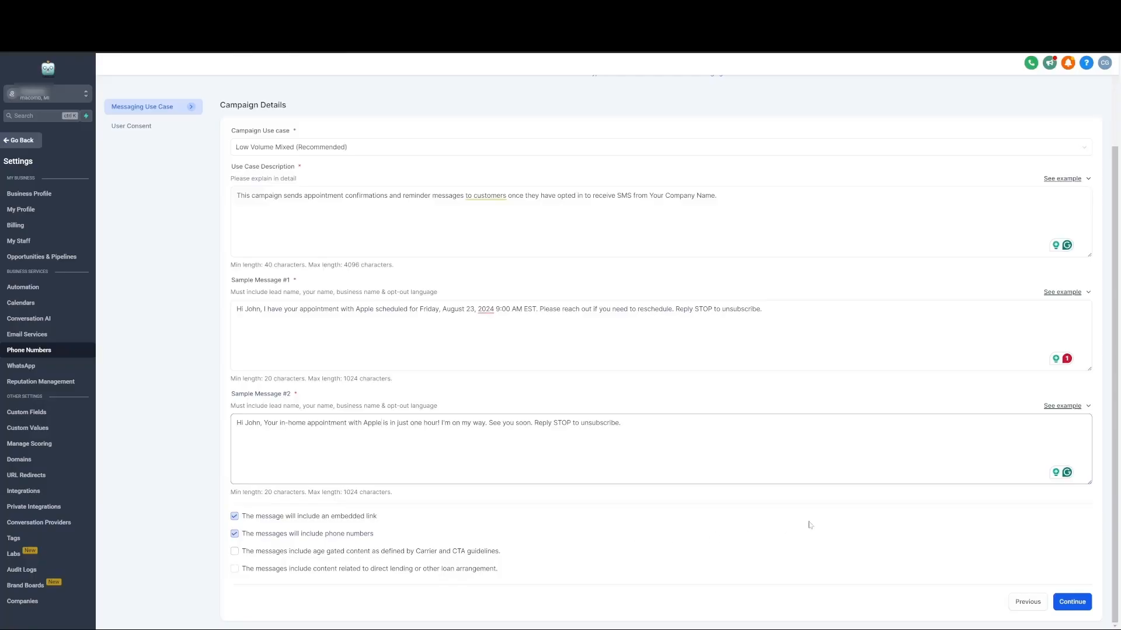
# - Paste the website-form SMS checkbox consent explanation into User Consent and select the placeholder domain note
pyautogui.click(1065, 604)
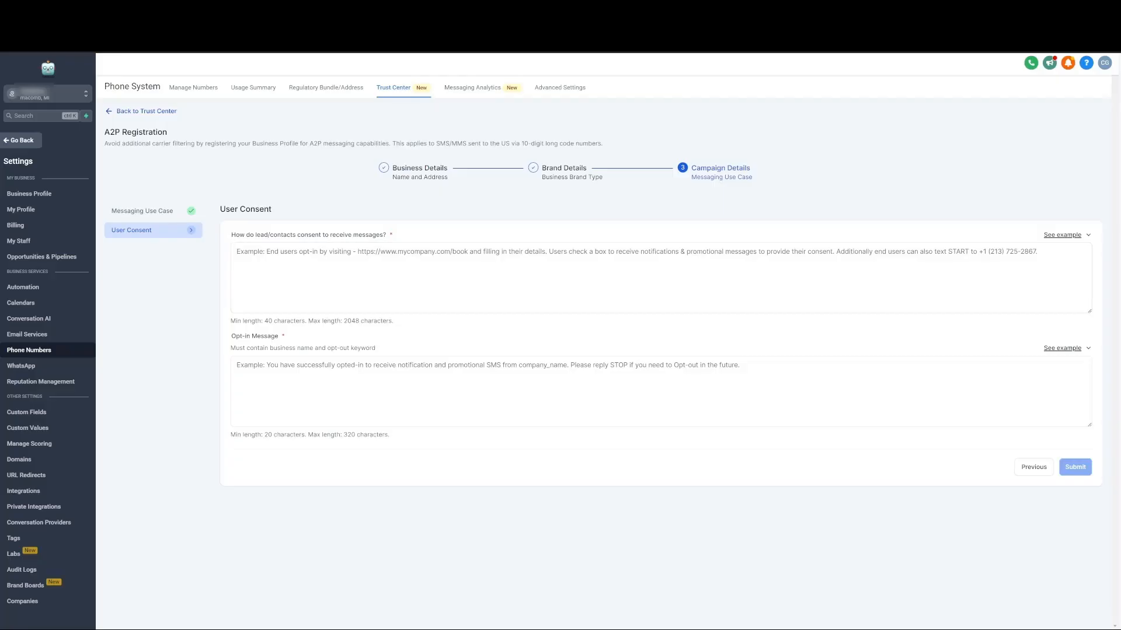
pyautogui.rightClick(279, 261)
pyautogui.click(309, 354)
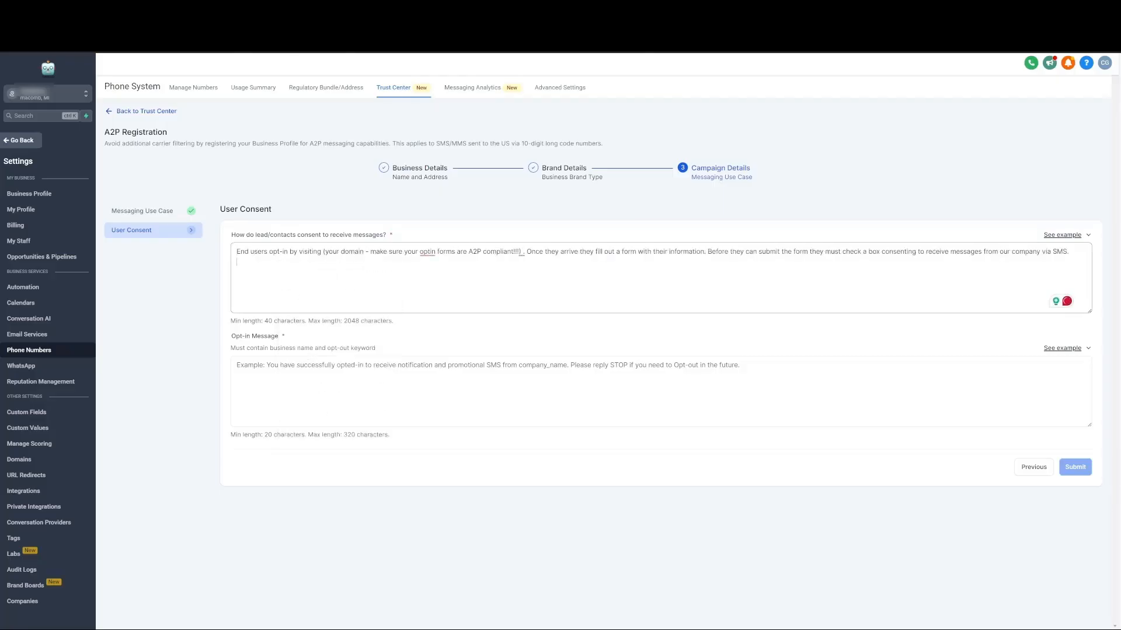
pyautogui.moveTo(322, 252); pyautogui.dragTo(523, 252)
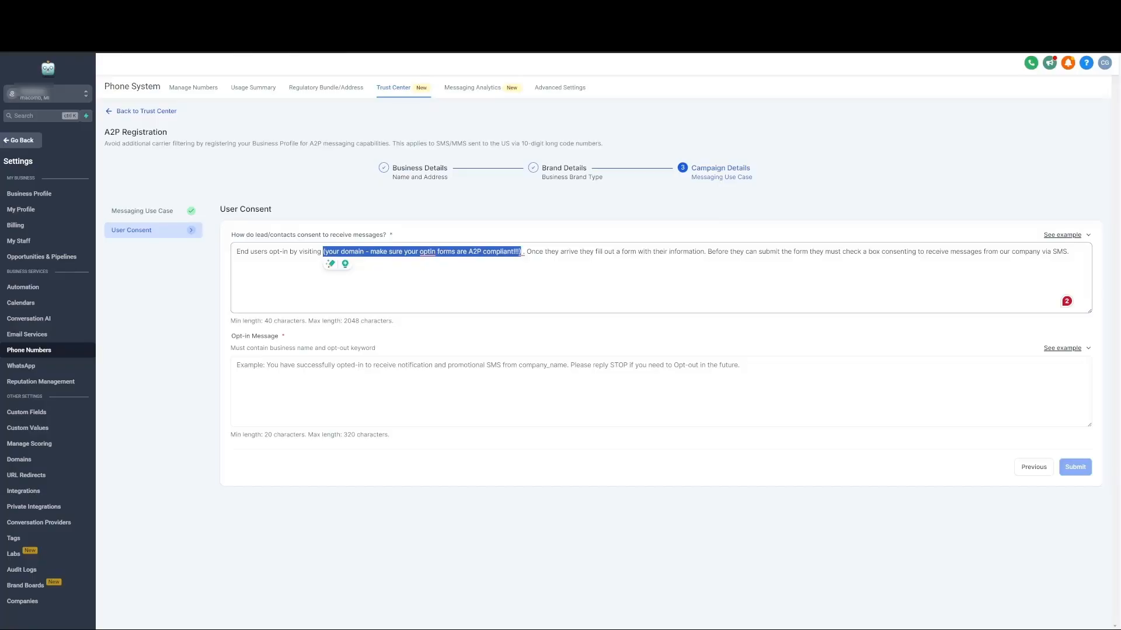
# - In the consent explanation, replace the domain placeholder with yourwebsite.com and change 'our company' to Apple
pyautogui.write('yourwes')
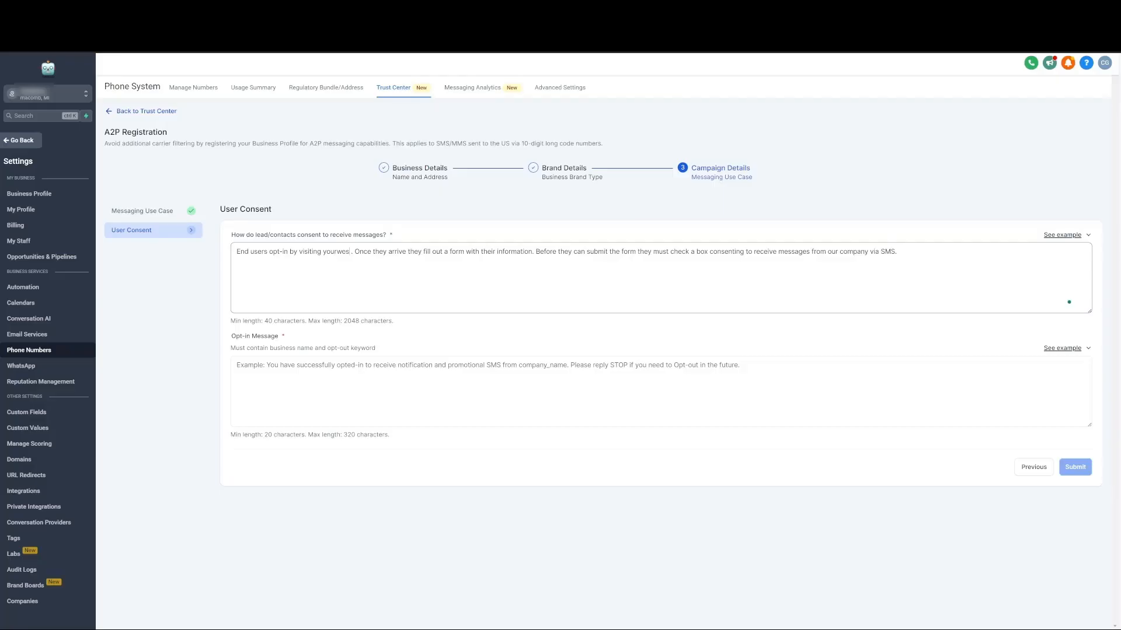
pyautogui.write('bsite.com')
pyautogui.press('Delete')
pyautogui.press('Delete')
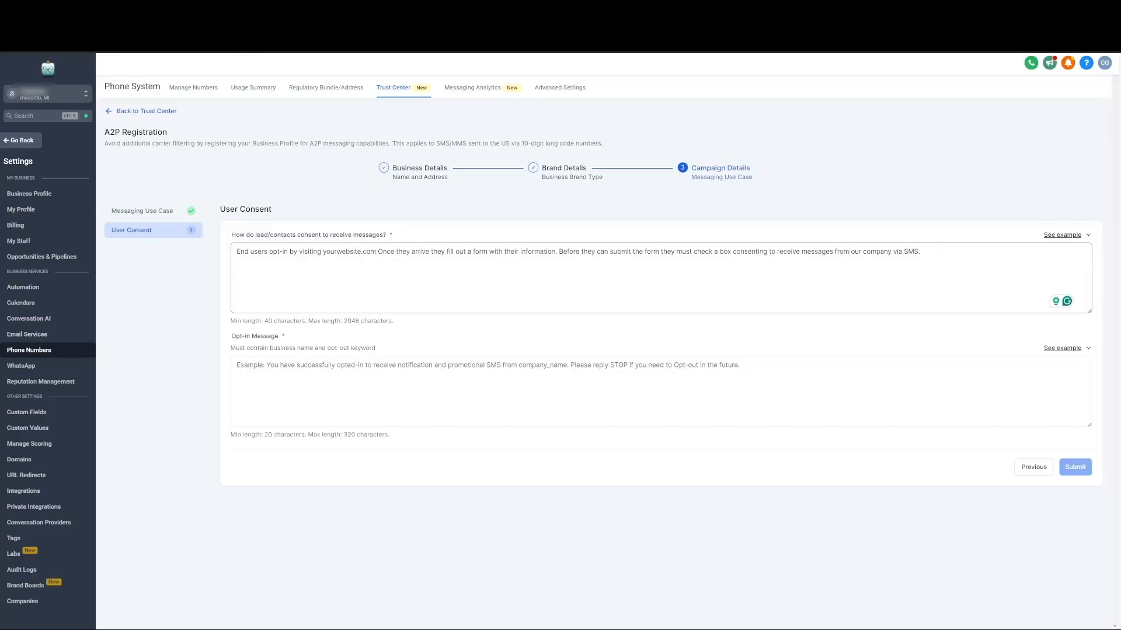
pyautogui.moveTo(851, 251); pyautogui.dragTo(891, 251)
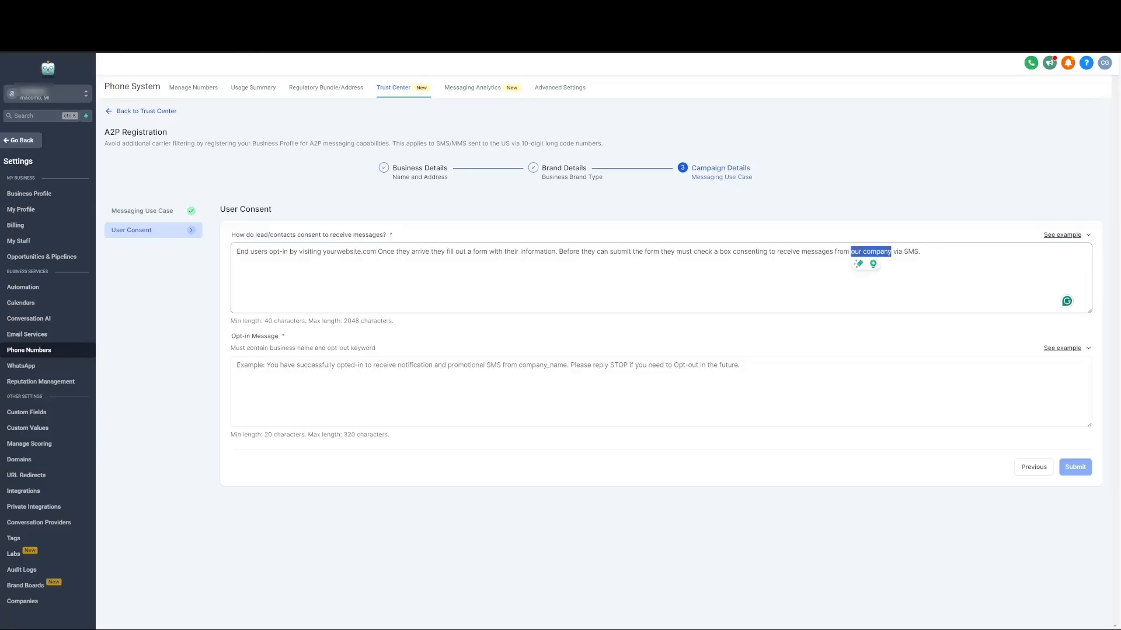
pyautogui.write('Apple')
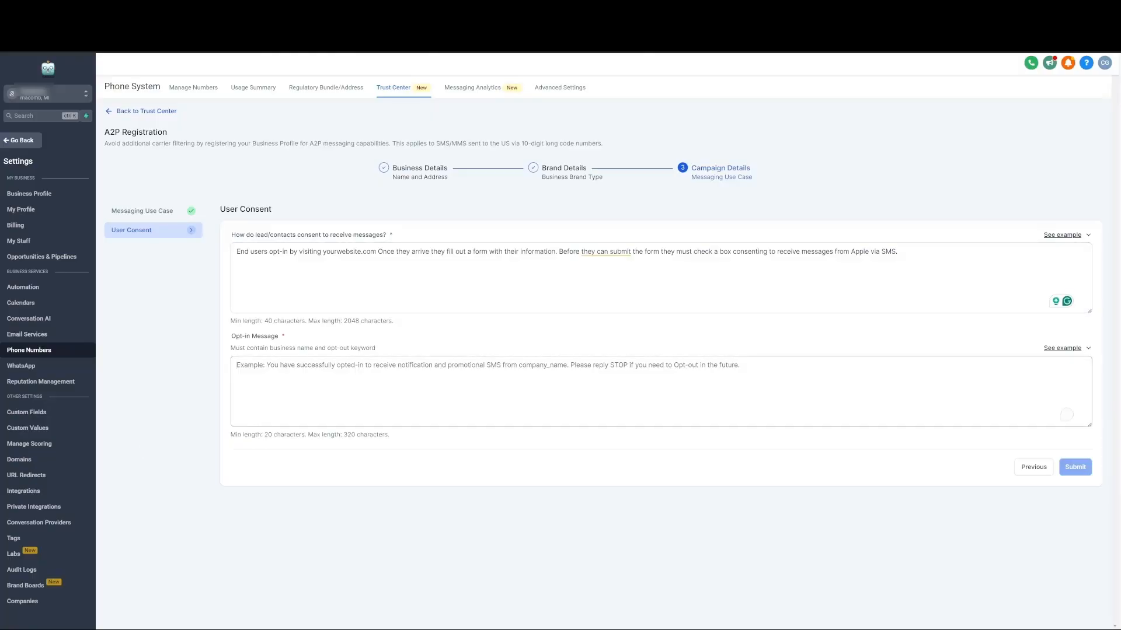
# - Paste the sample opt-in message and replace its YOUR COMPANY NAME placeholder with Apple
pyautogui.write('You have successfully opted-in to receive notifications and reminder SMS from YOUR COMPANY NAME. Please reply STOP at any time to opt-out in the future.')
pyautogui.moveTo(558, 365); pyautogui.dragTo(483, 365)
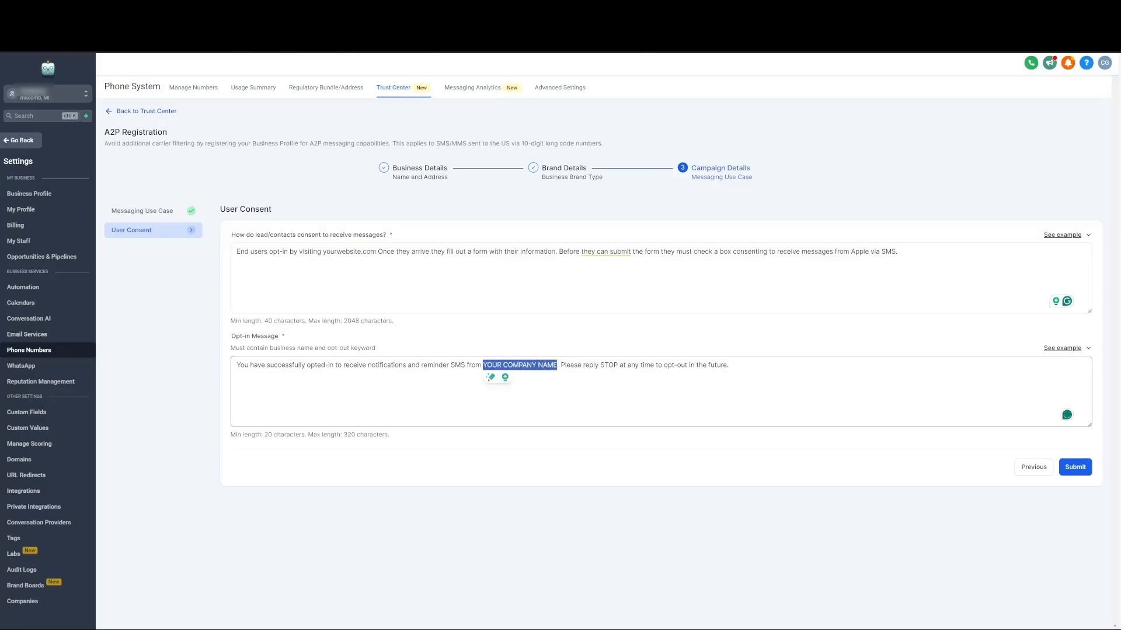
pyautogui.write('Apple')
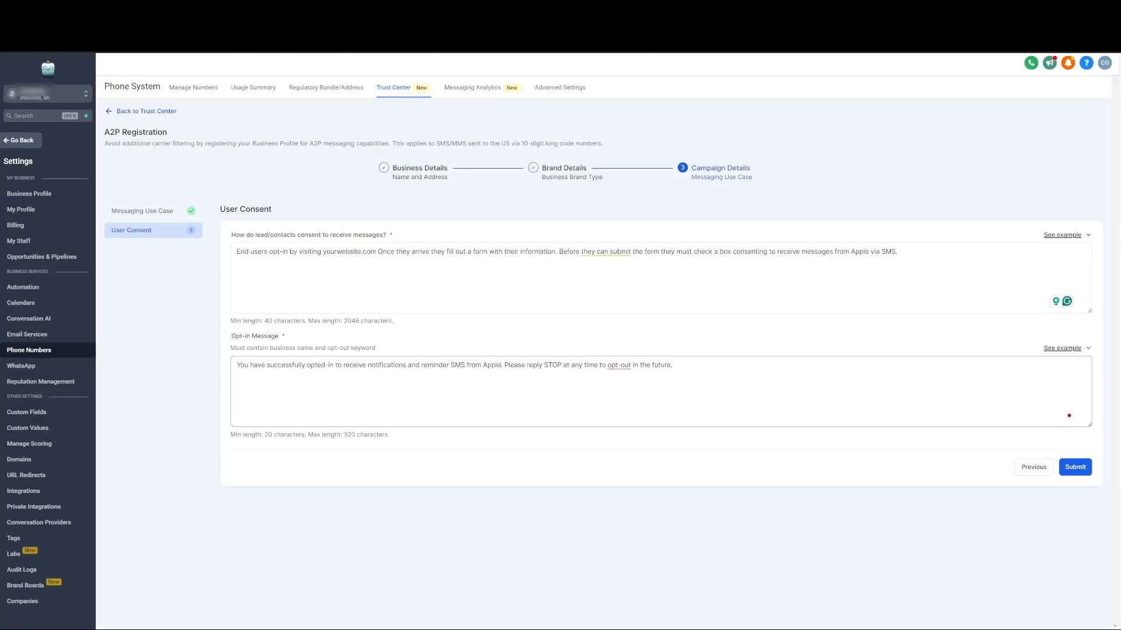